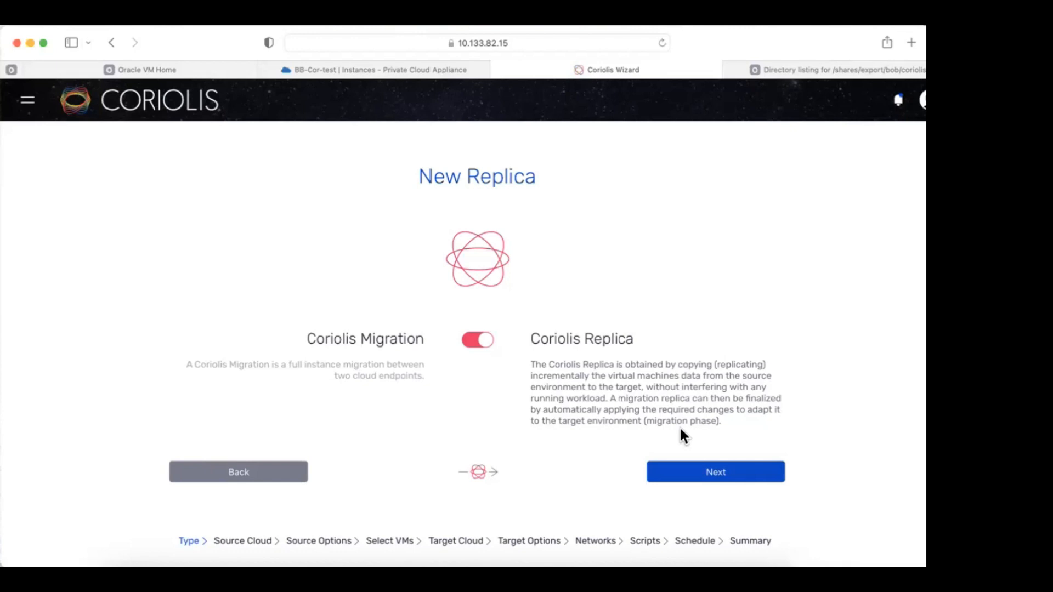
Choose the pls Oracle VM Server endpoint as the replica's source cloud.
left_click(706, 474)
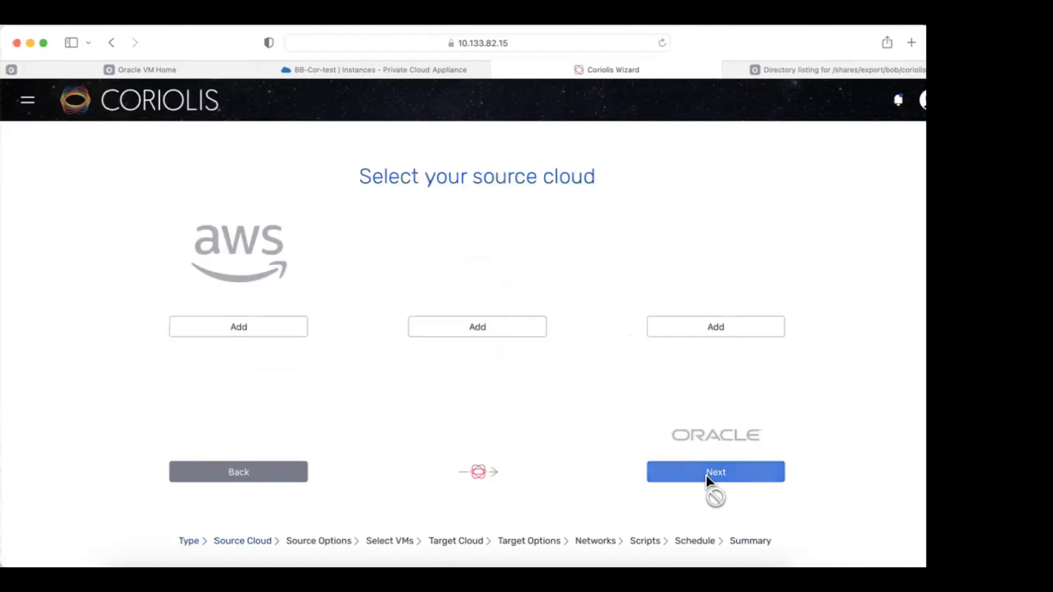
scroll(617, 374, "down", 3)
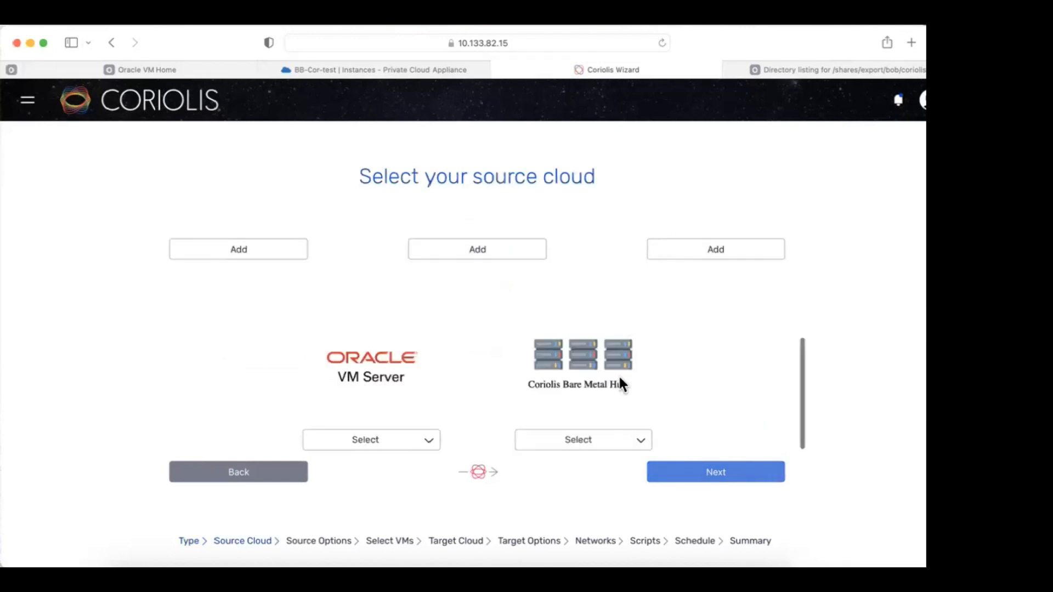
left_click(424, 446)
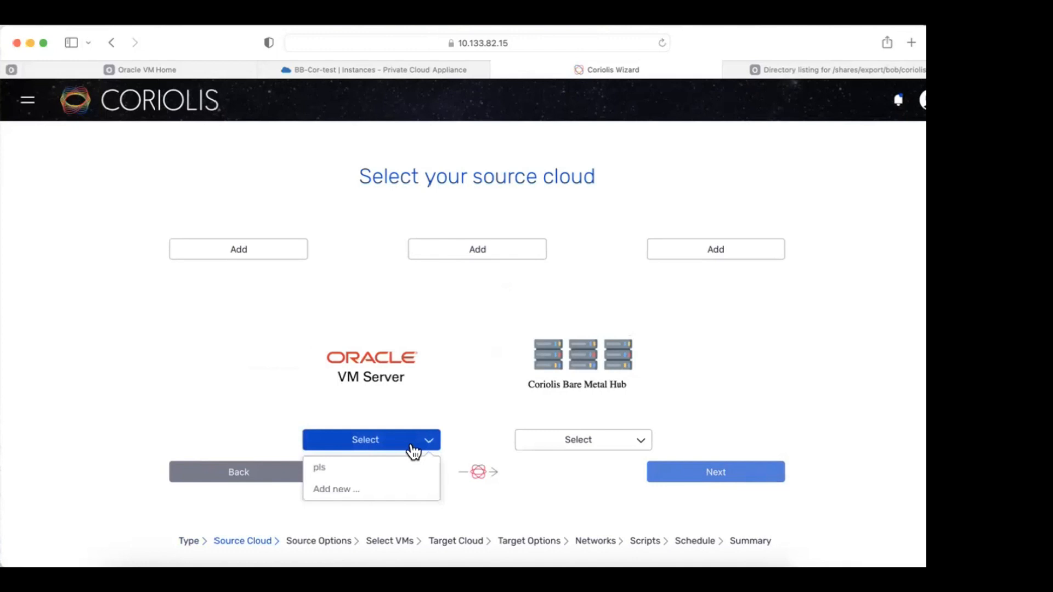
left_click(391, 467)
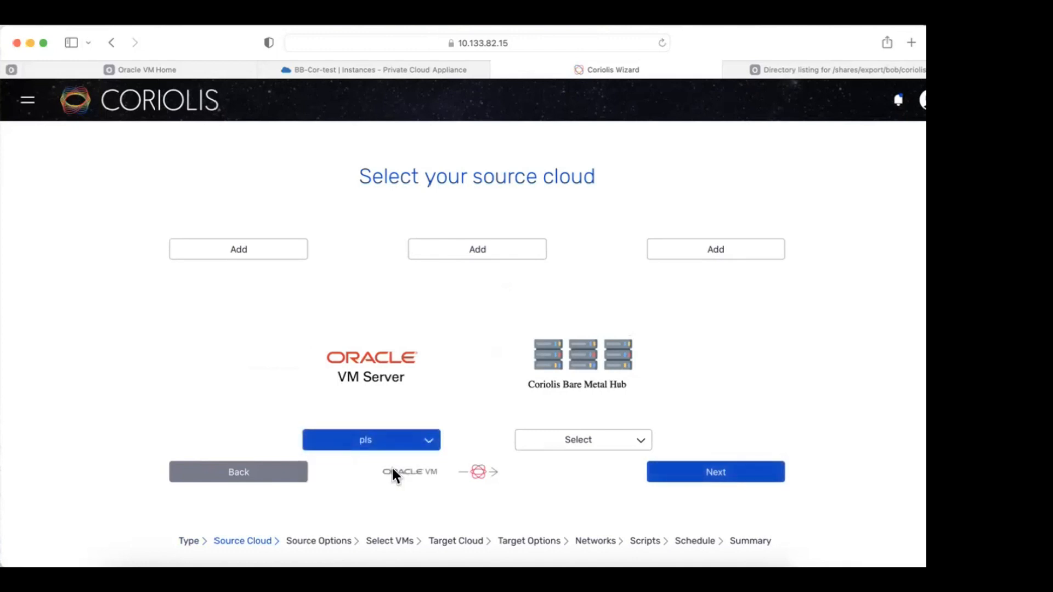
left_click(721, 475)
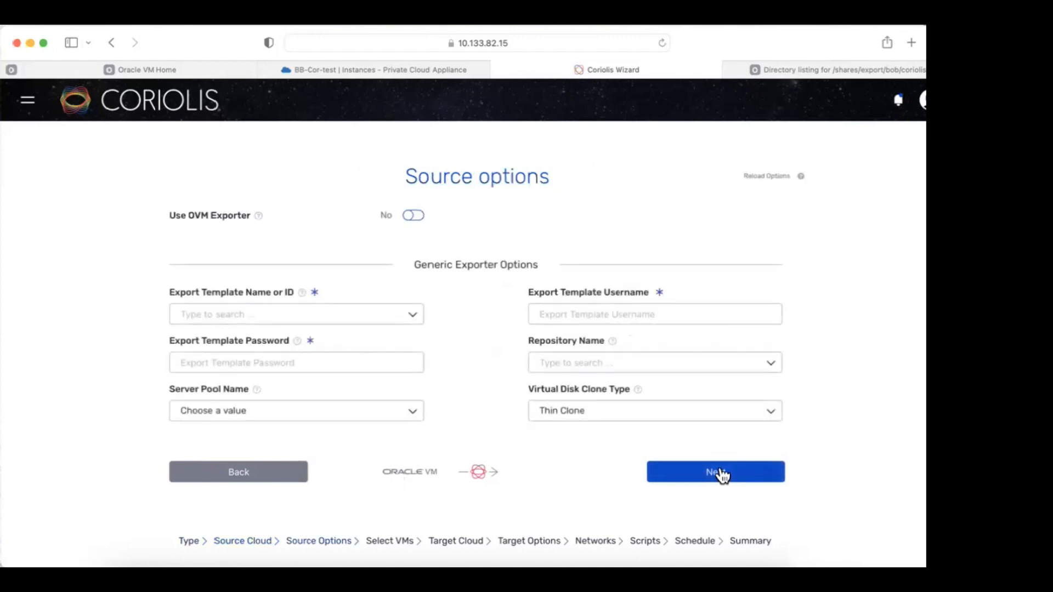
Select Coriolis-linux-template.0 as the export template and enter its password.
left_click(385, 311)
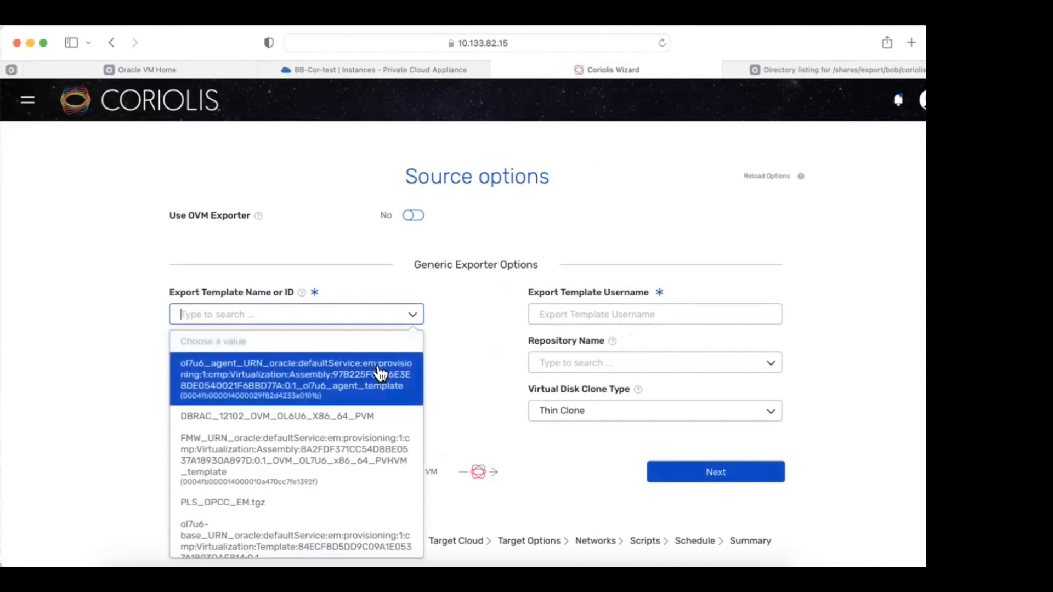
scroll(355, 402, "down", 2)
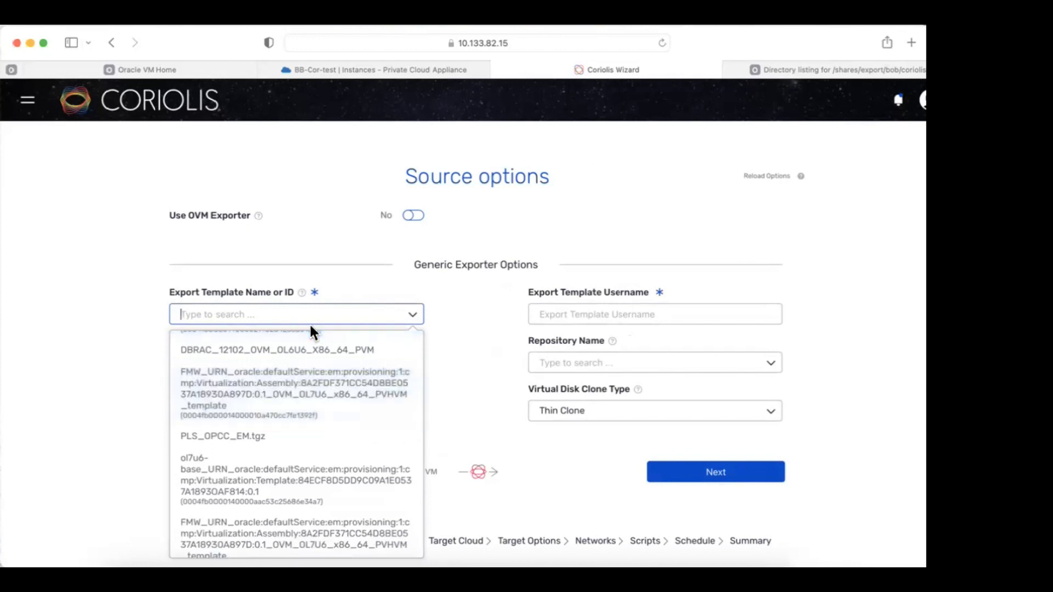
type("cori")
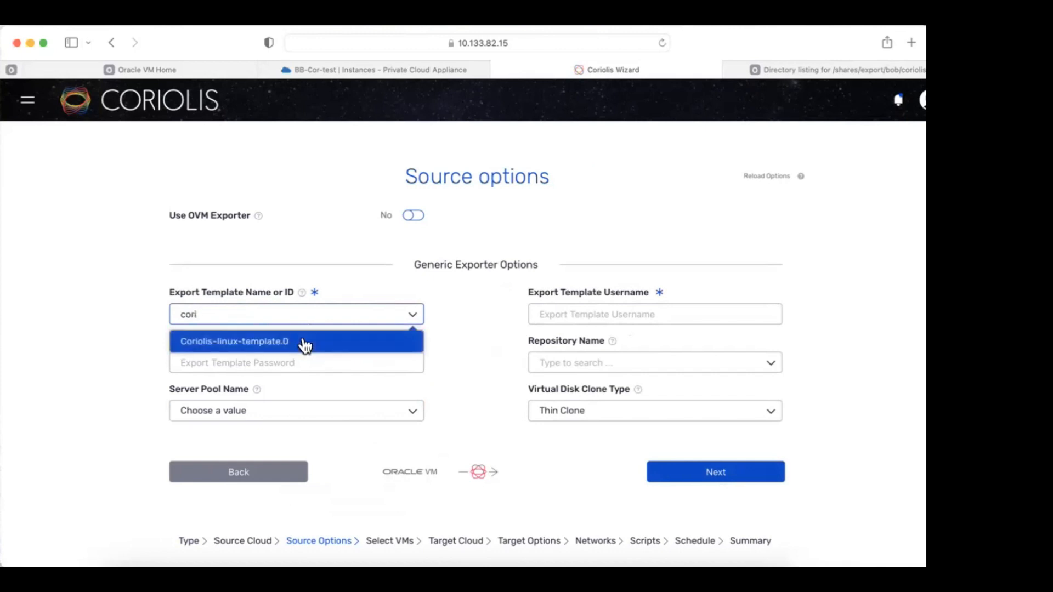
left_click(305, 342)
left_click(311, 356)
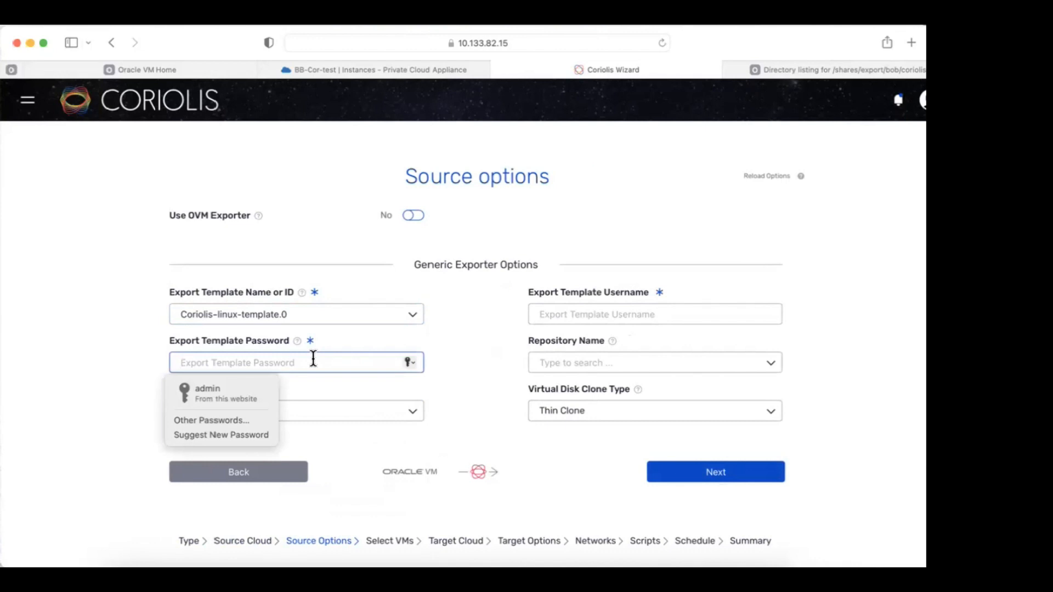
type("********")
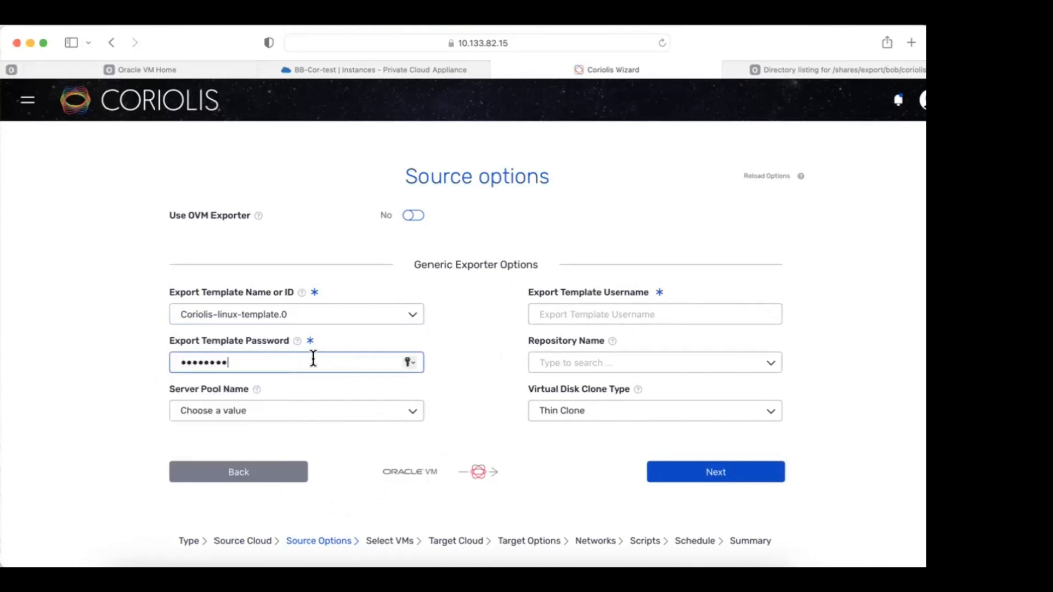
key("BackSpace")
key("BackSpace")
key("BackSpace")
key("BackSpace")
key("BackSpace")
key("BackSpace")
key("BackSpace")
key("BackSpace")
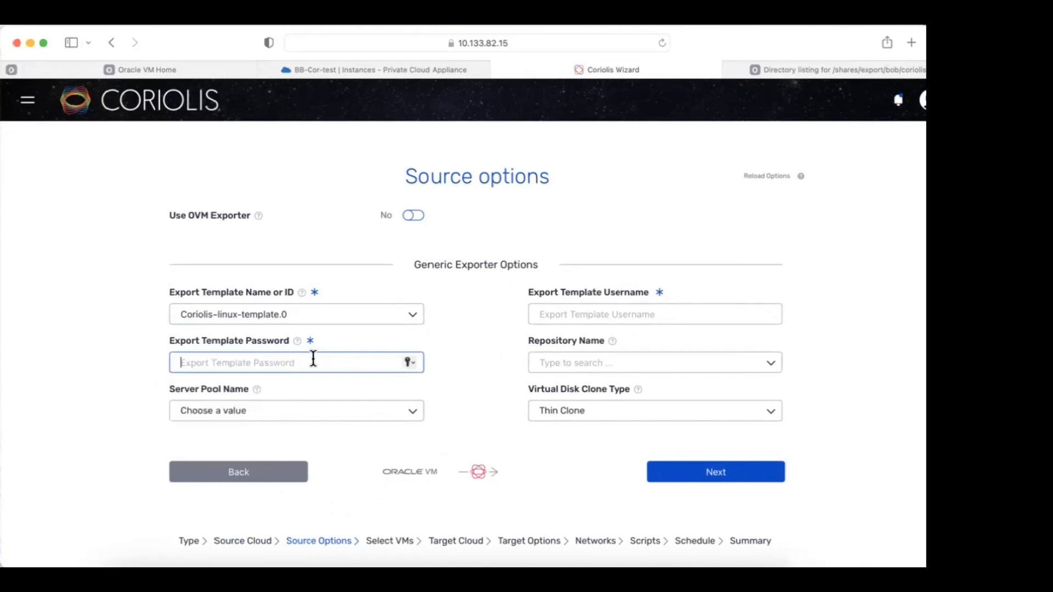
type("********")
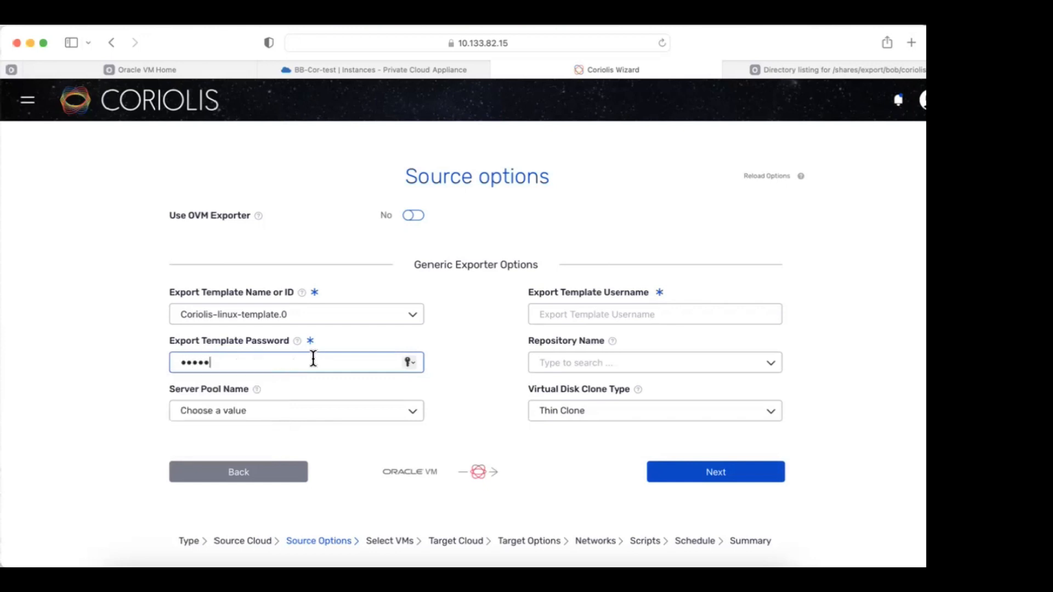
Set server pool Rack1_ServerPool, username root, repository Rack1-Repository and Sparse Copy cloning.
left_click(351, 413)
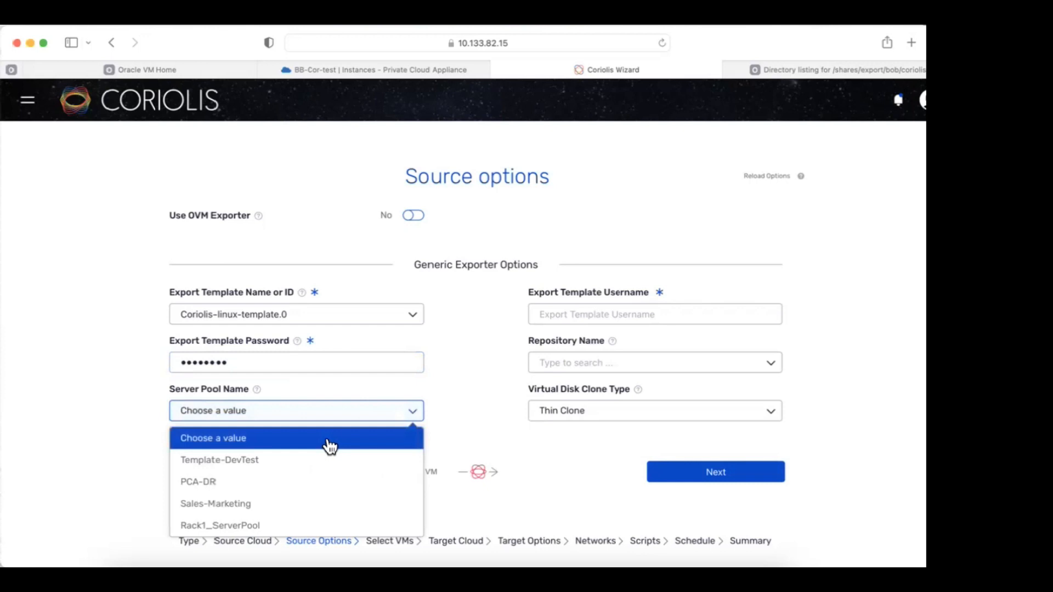
left_click(295, 526)
left_click(597, 309)
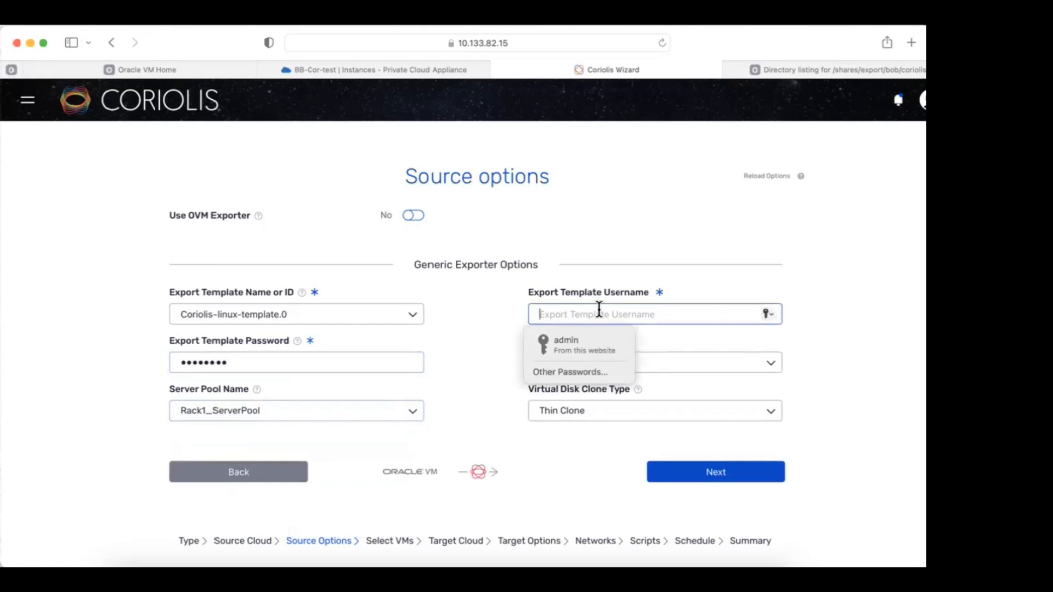
type("root")
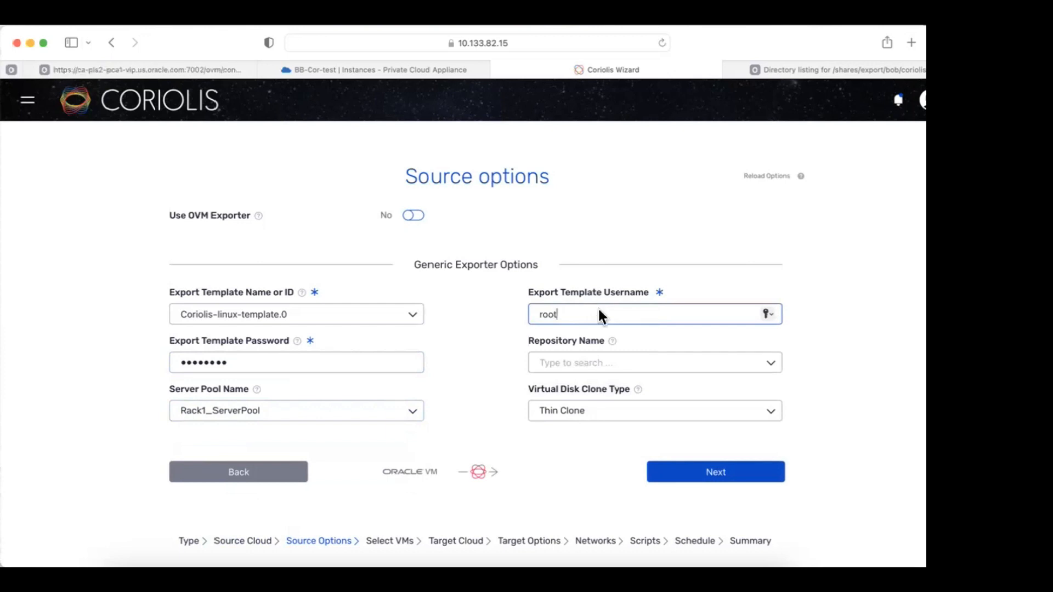
left_click(772, 366)
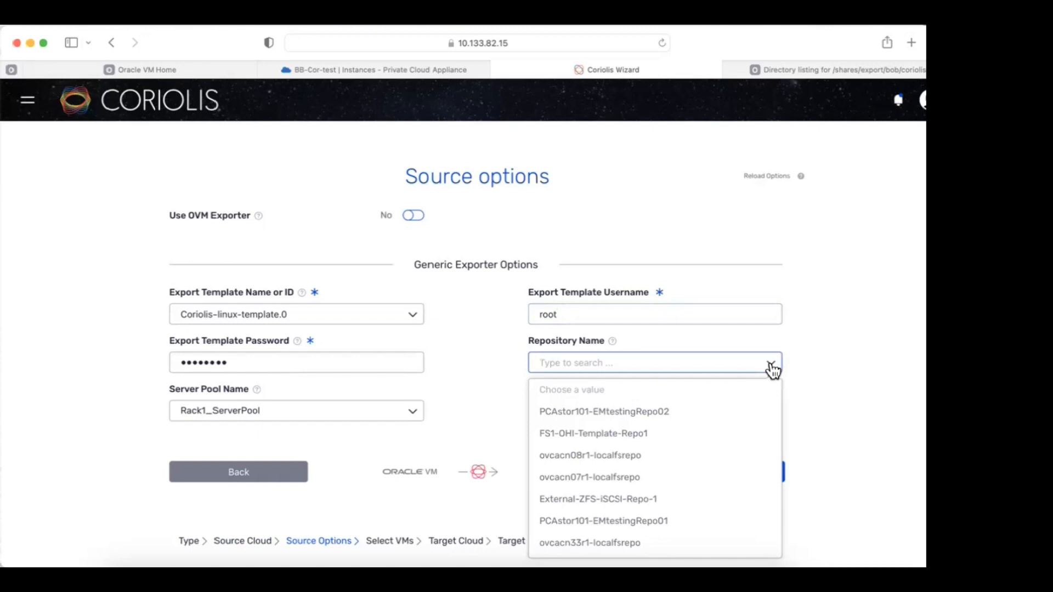
type("rack")
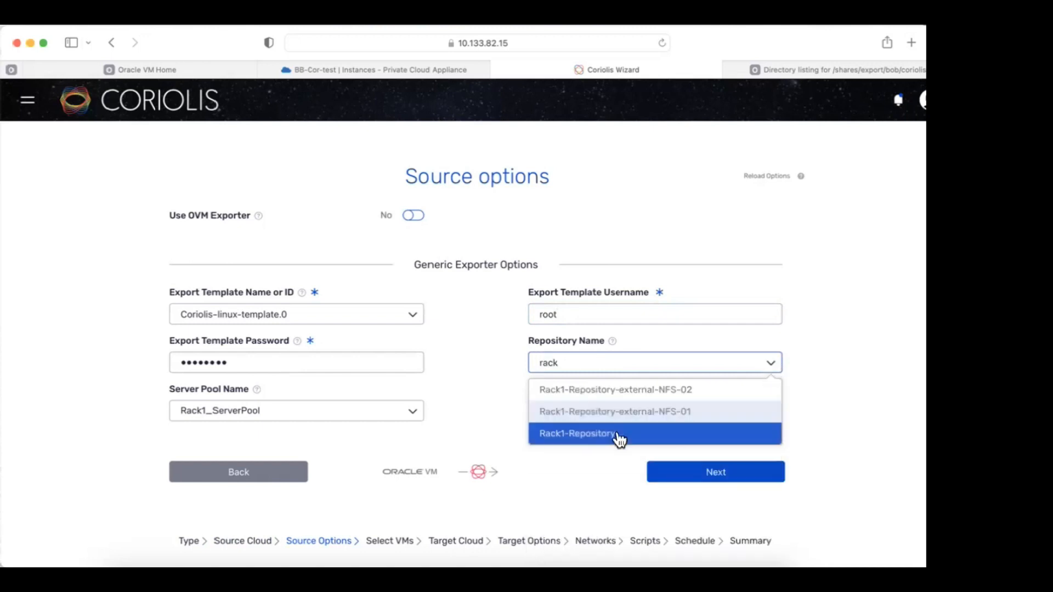
left_click(616, 435)
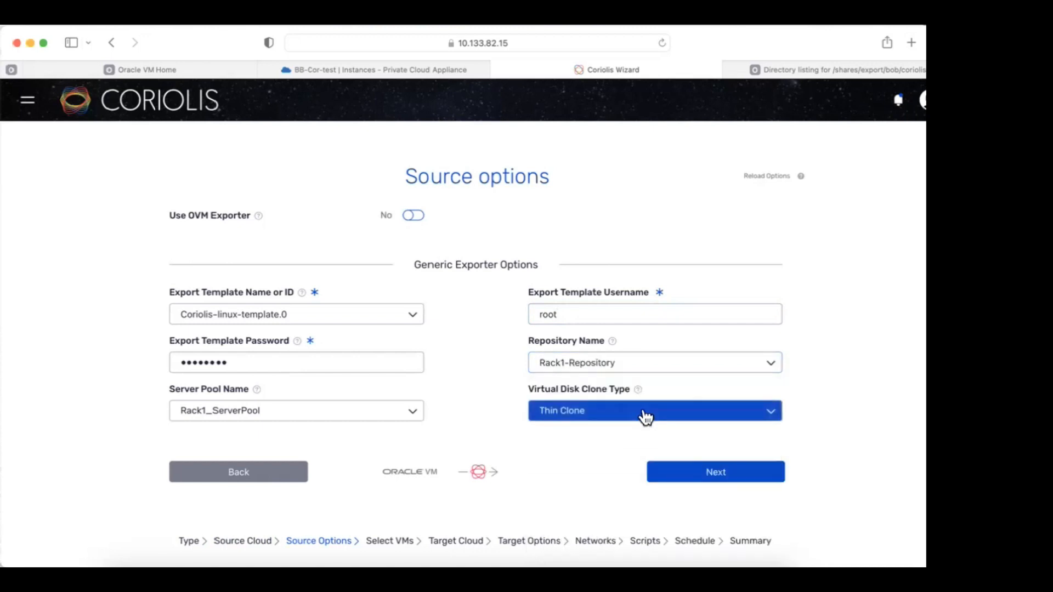
left_click(645, 417)
left_click(594, 487)
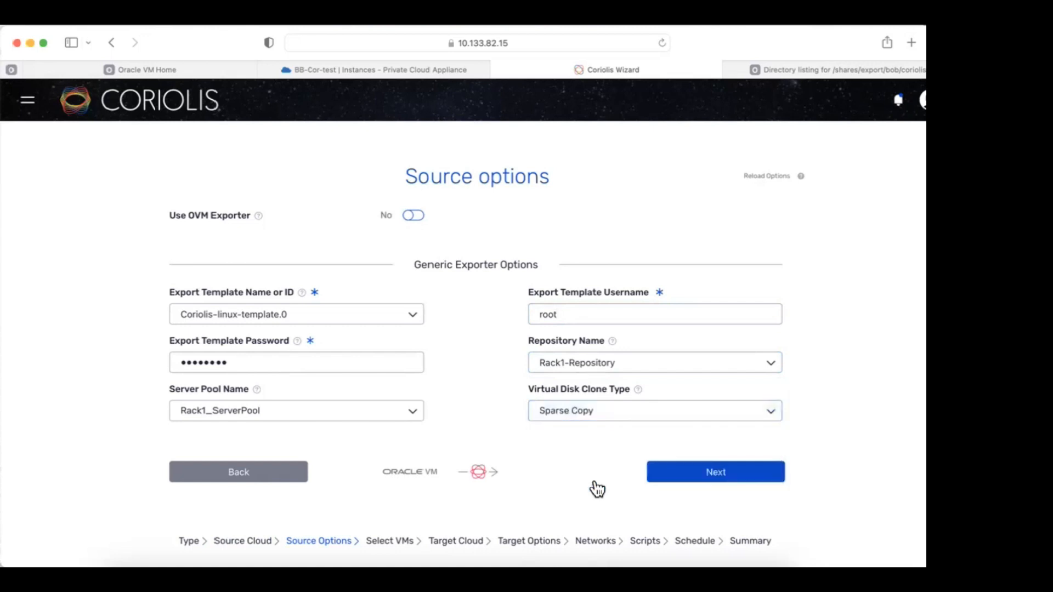
left_click(682, 477)
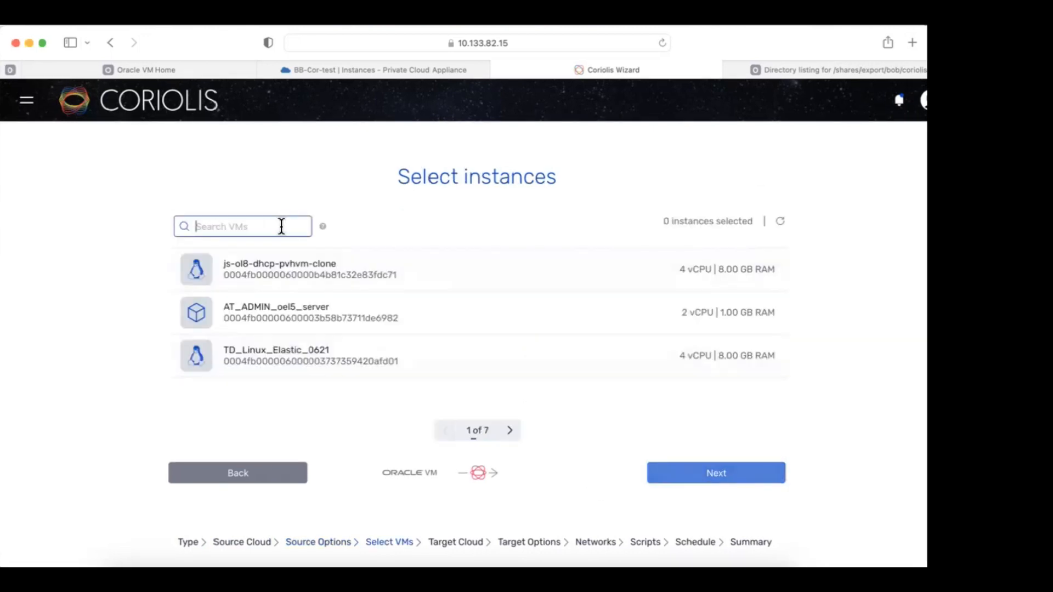
Search VMs for 'BB-w' and tick the BB-win instance for replication.
type("BB")
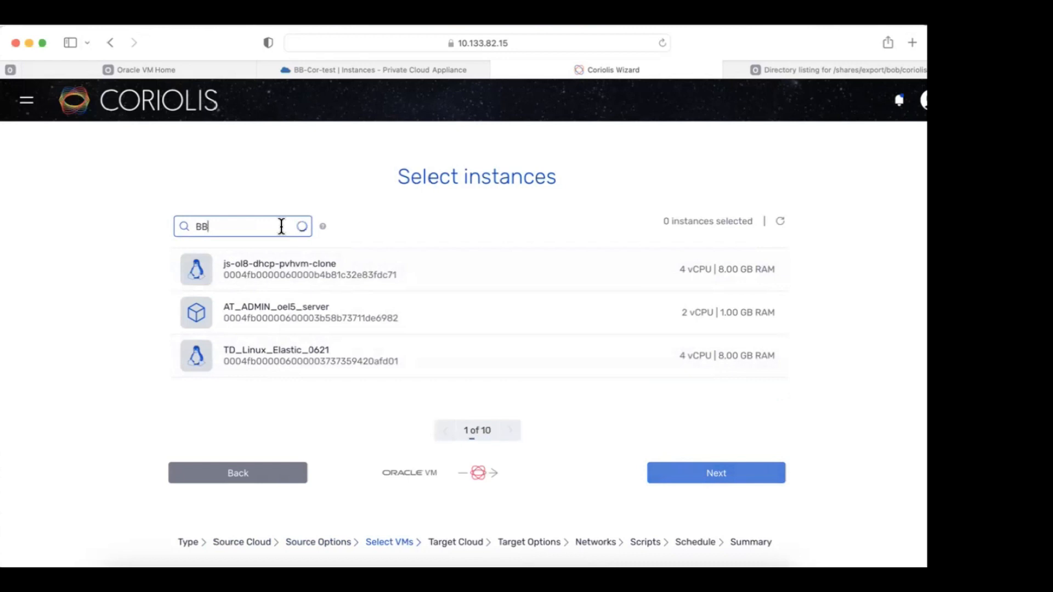
type("-w")
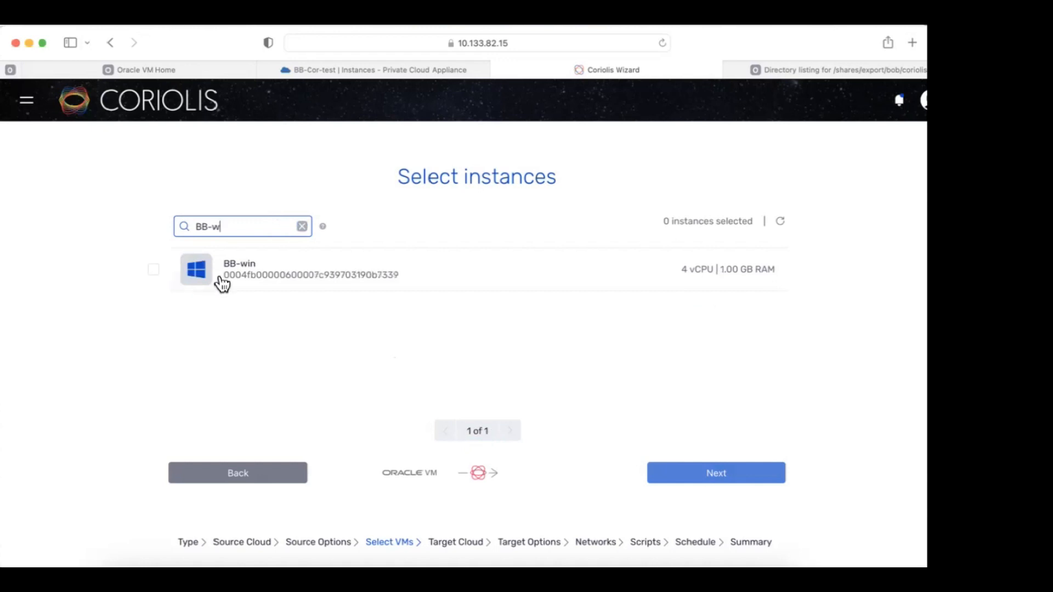
left_click(153, 271)
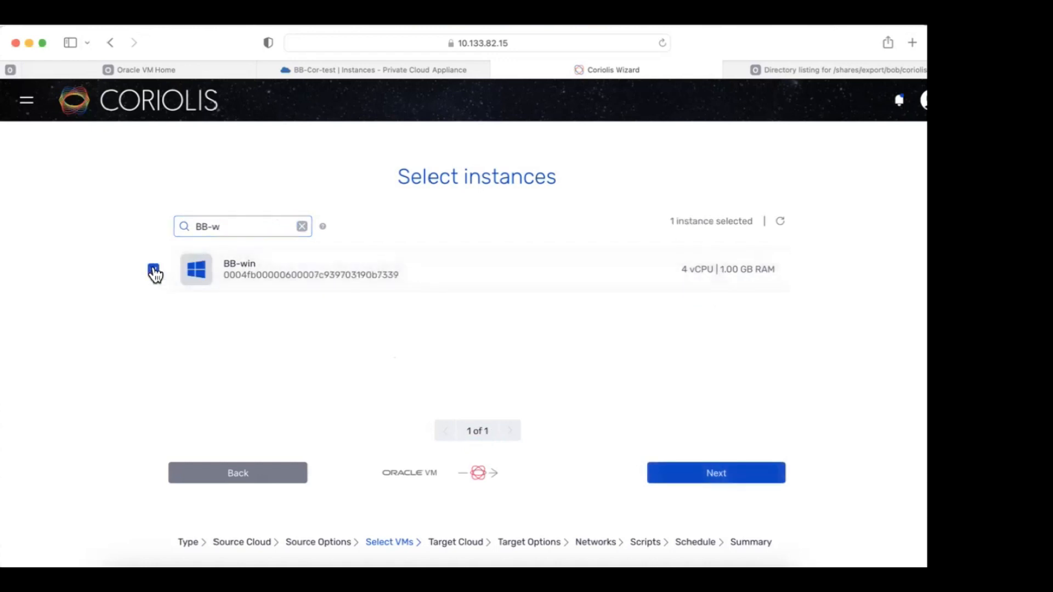
left_click(678, 477)
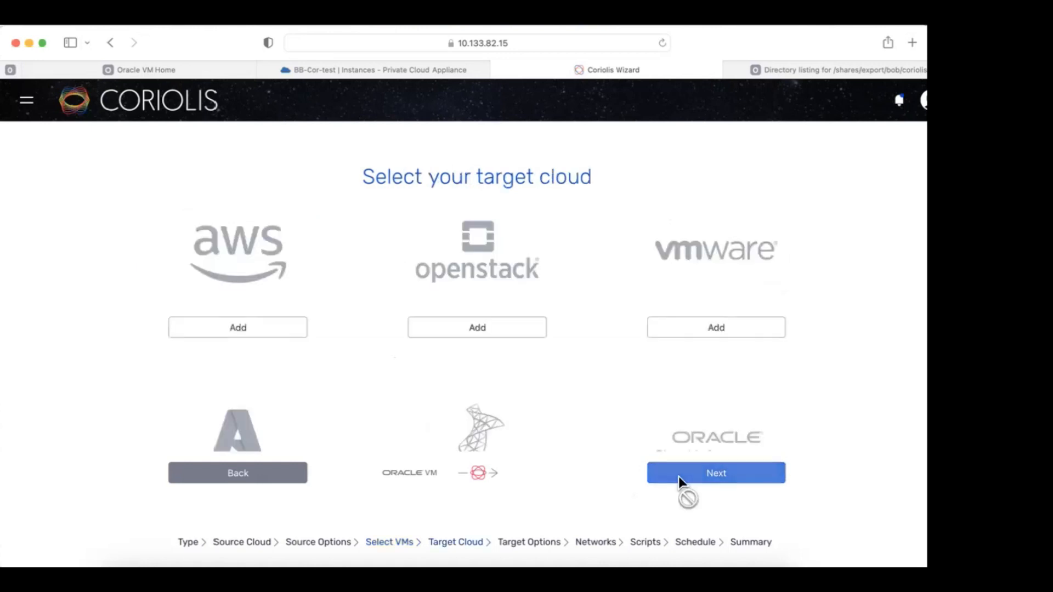
Choose the pca Private Cloud Appliance X9-2 endpoint as the target cloud.
scroll(609, 384, "down", 3)
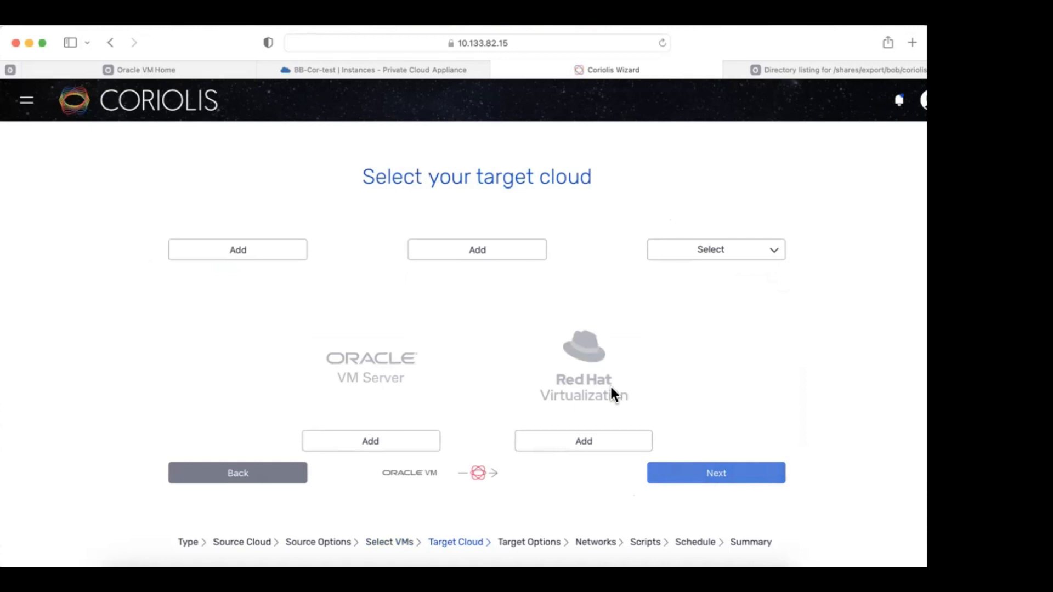
scroll(612, 390, "up", 2)
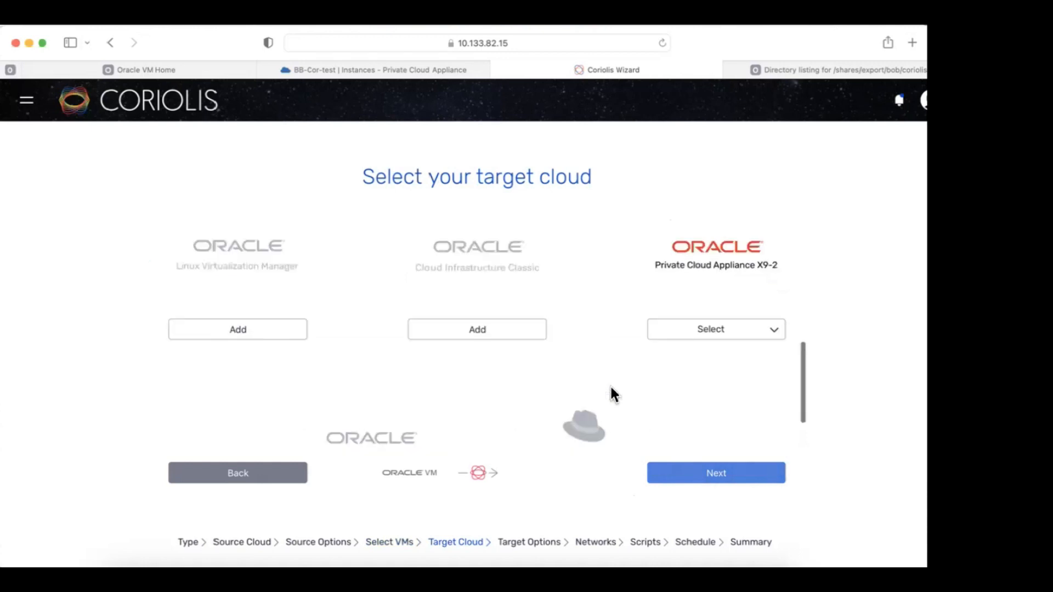
left_click(712, 340)
left_click(707, 357)
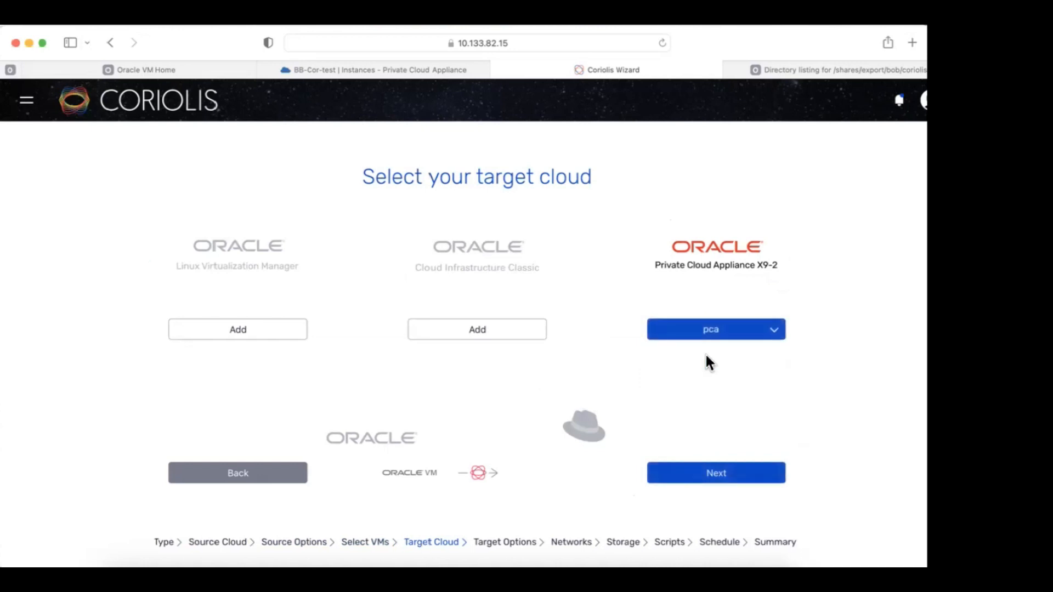
left_click(708, 478)
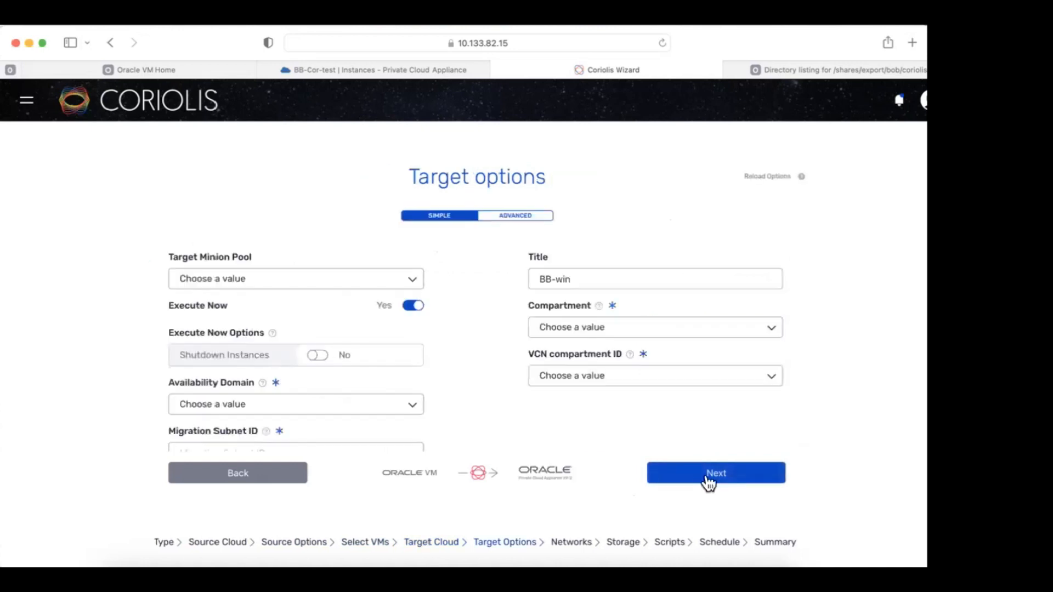
In advanced options, enable Shutdown Instances, set domain ad1, compartment coriolis, VCN compartment Common.
left_click(503, 219)
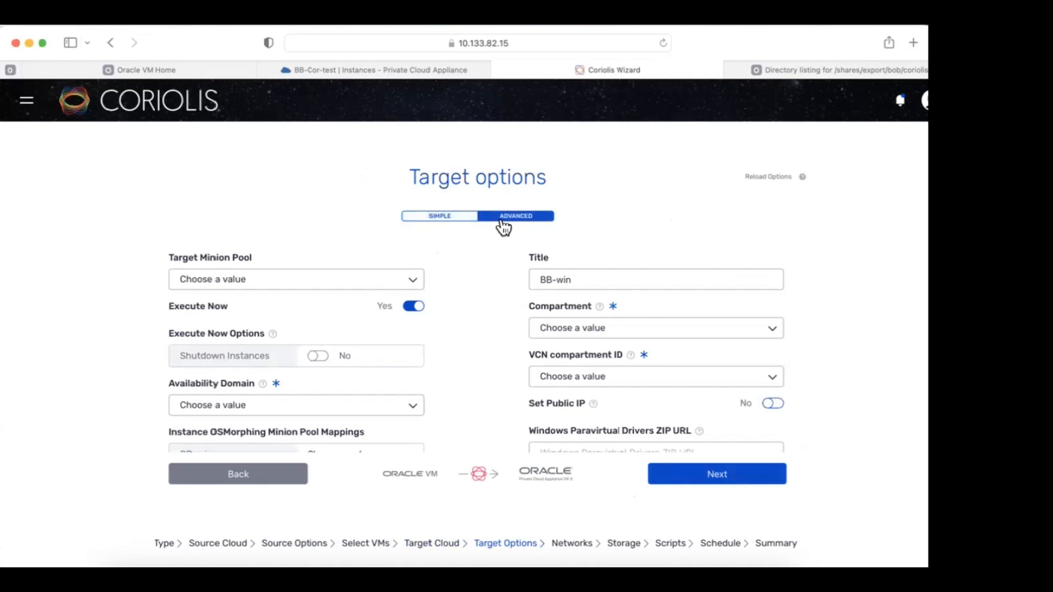
left_click(319, 357)
left_click(368, 407)
left_click(334, 454)
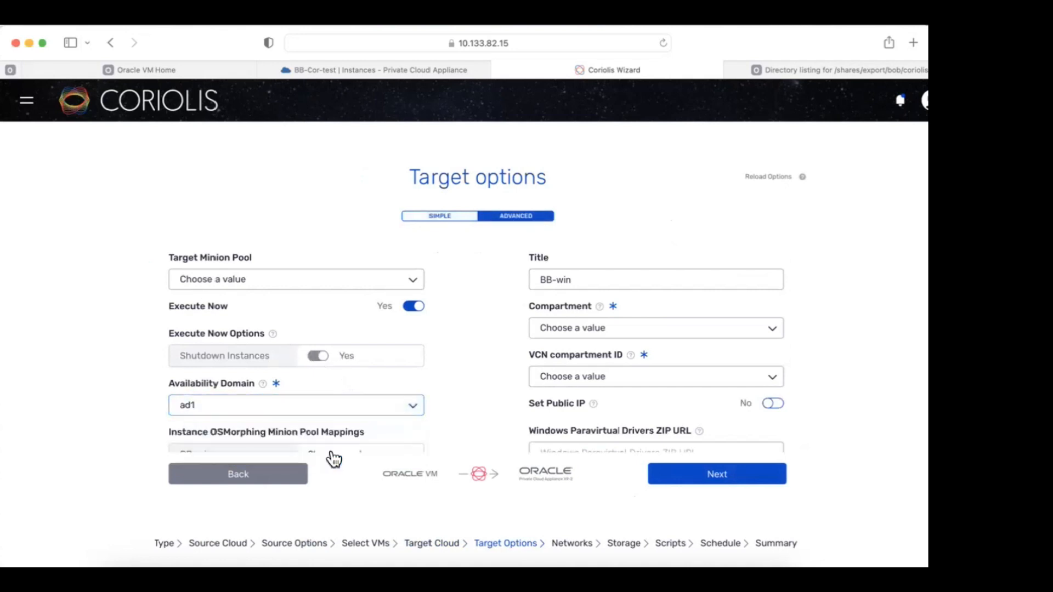
scroll(442, 389, "down", 1)
scroll(521, 315, "up", 1)
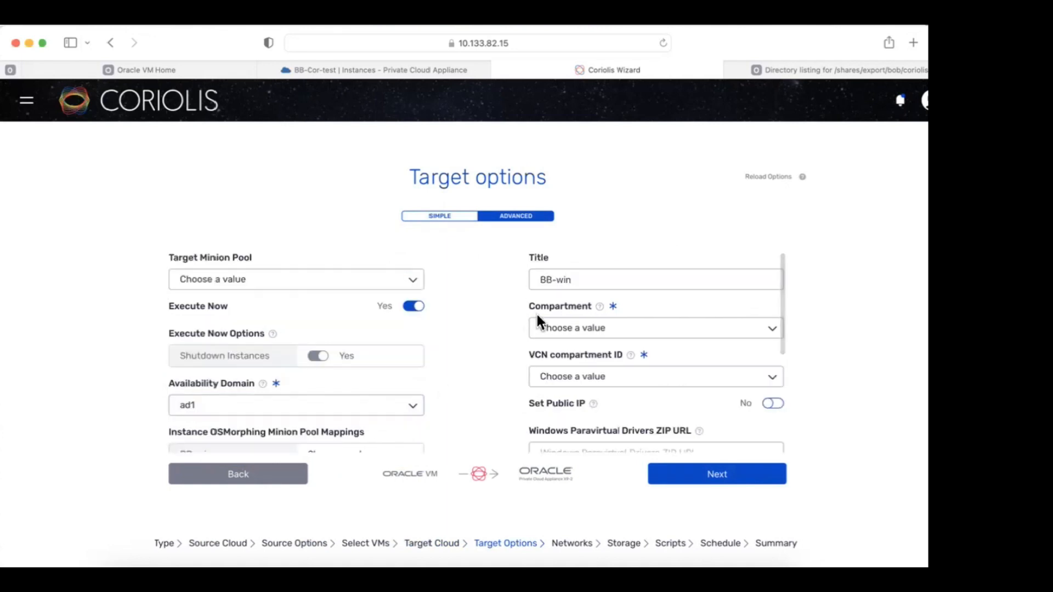
left_click(564, 329)
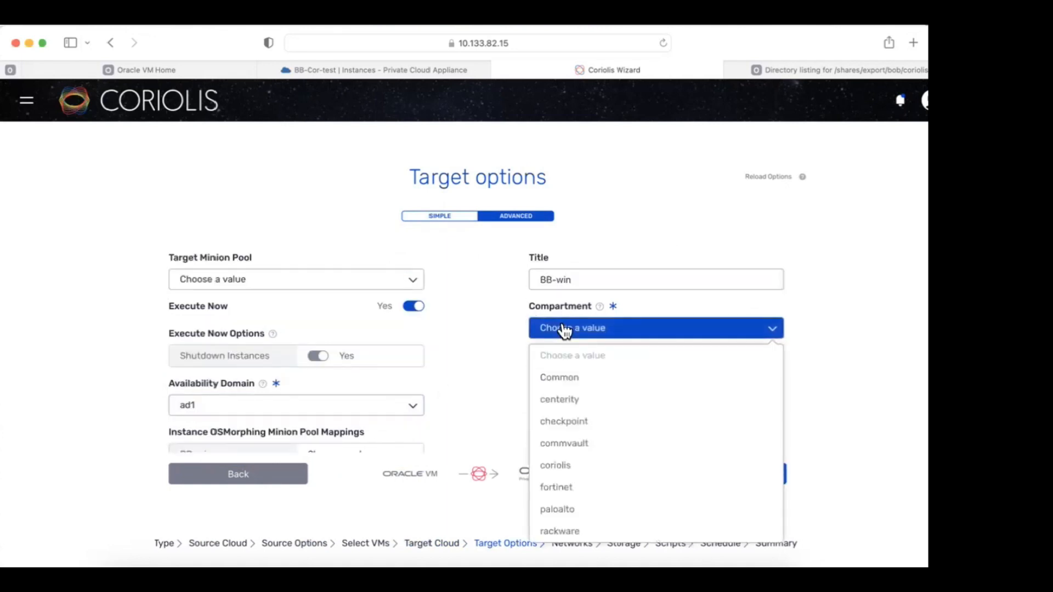
left_click(555, 465)
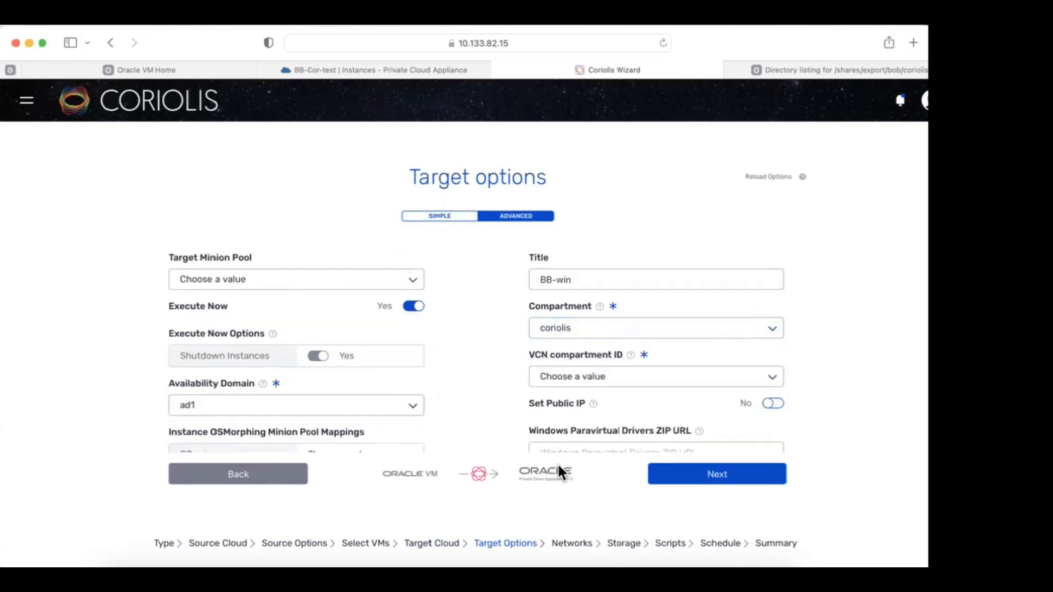
left_click(603, 380)
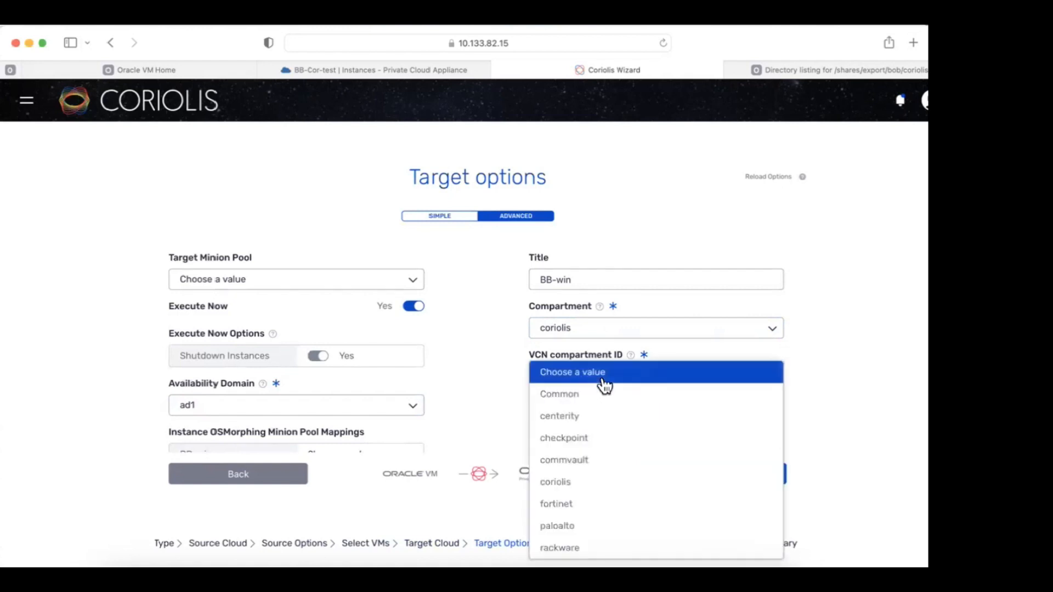
left_click(603, 395)
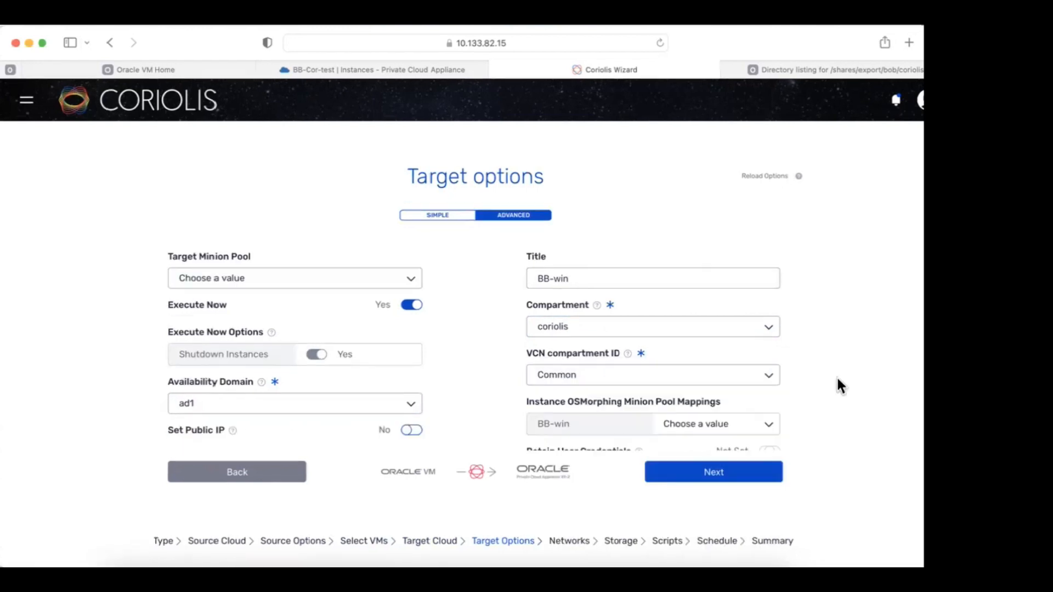
Turn on retained credentials and public IP, choose shape VM.PCAStandard1.2, paste the drivers ZIP URL.
scroll(480, 379, "down", 2)
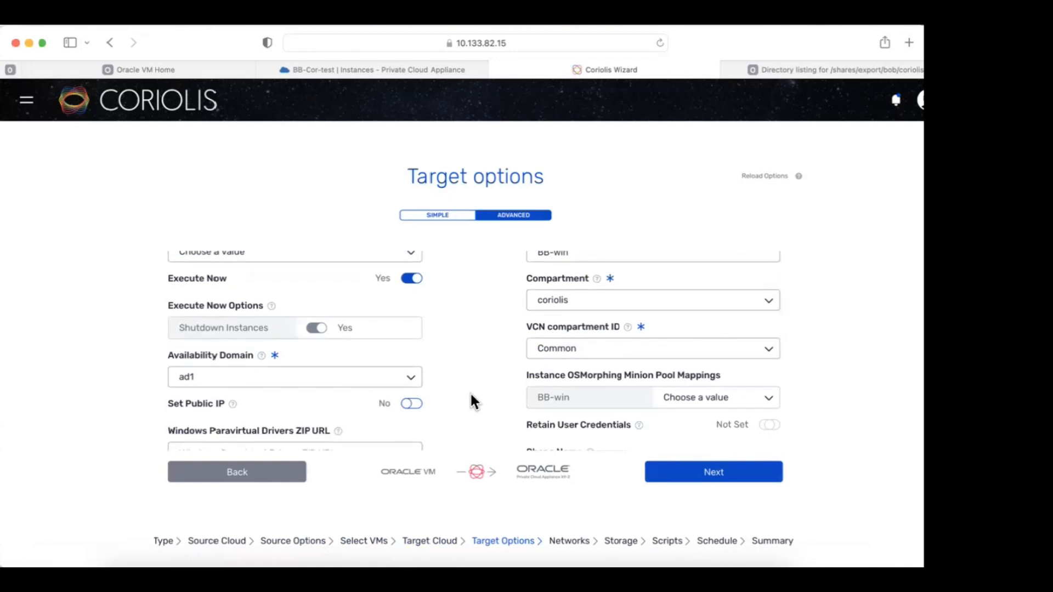
scroll(469, 391, "down", 3)
left_click(766, 372)
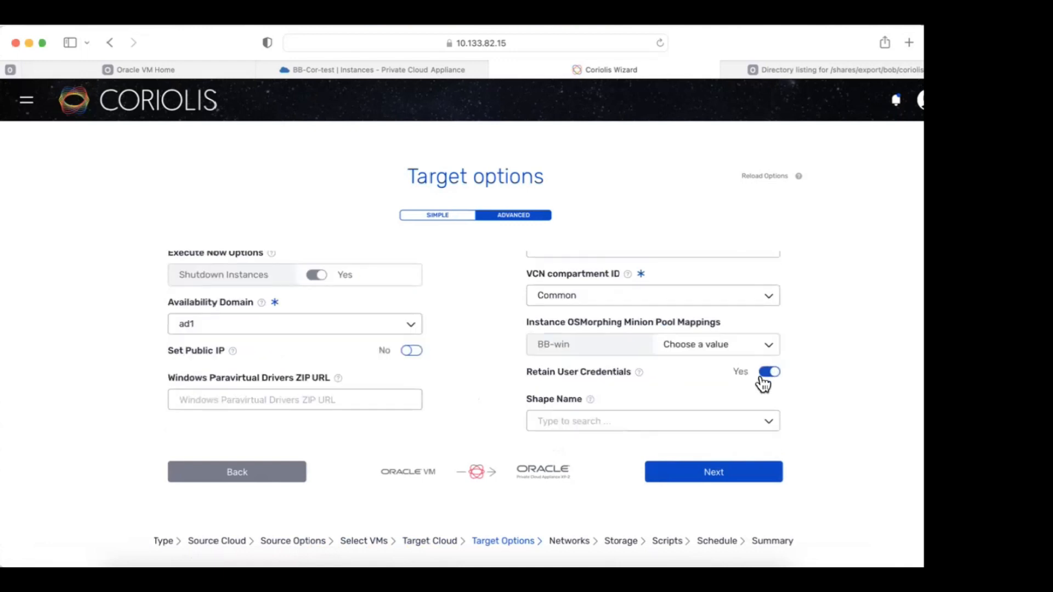
left_click(410, 354)
left_click(410, 354)
left_click(641, 421)
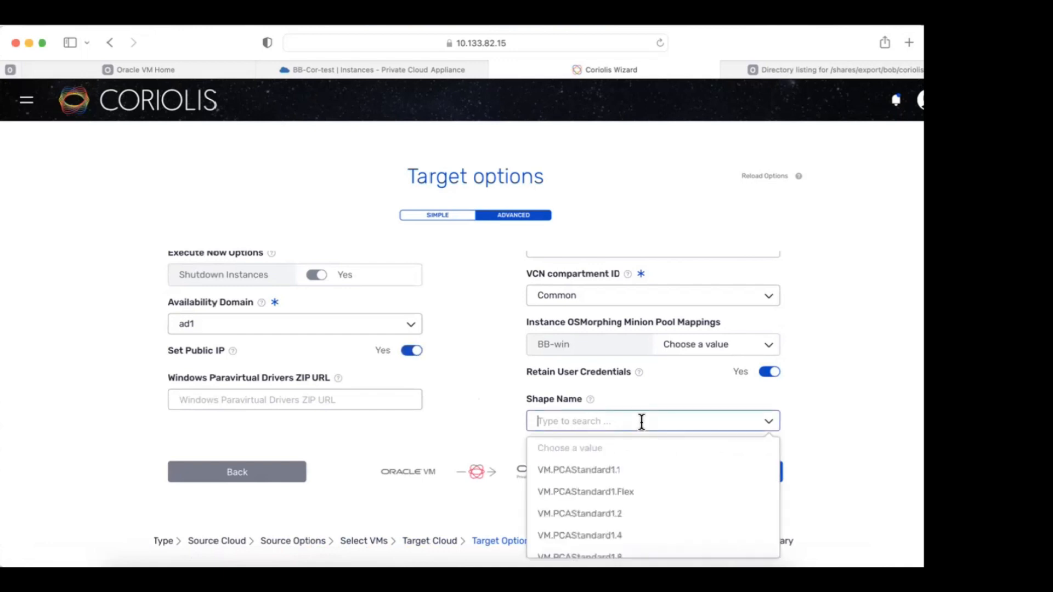
left_click(607, 515)
left_click(277, 395)
right_click(278, 396)
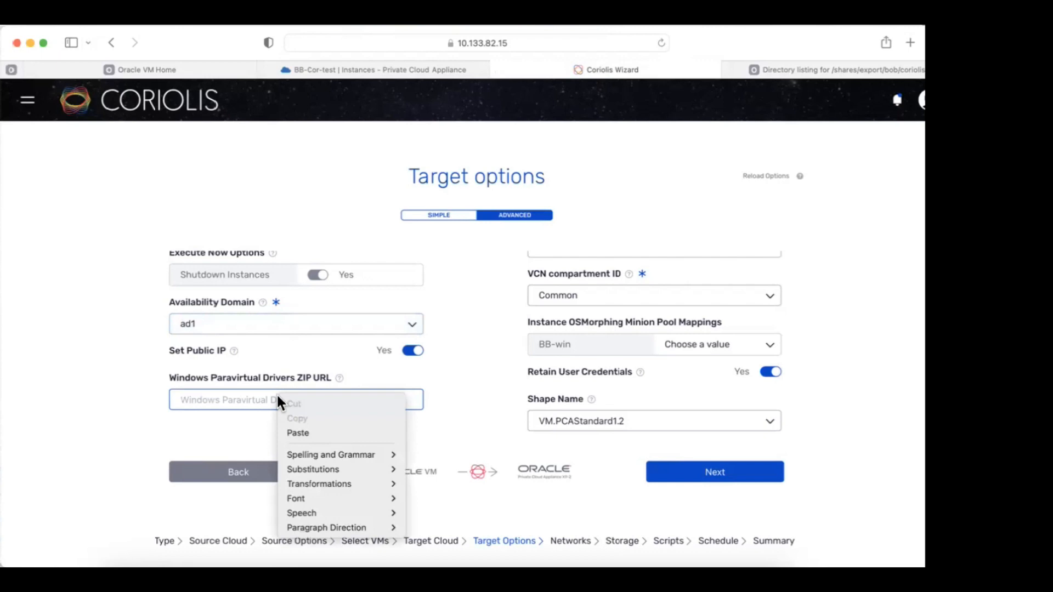
left_click(319, 434)
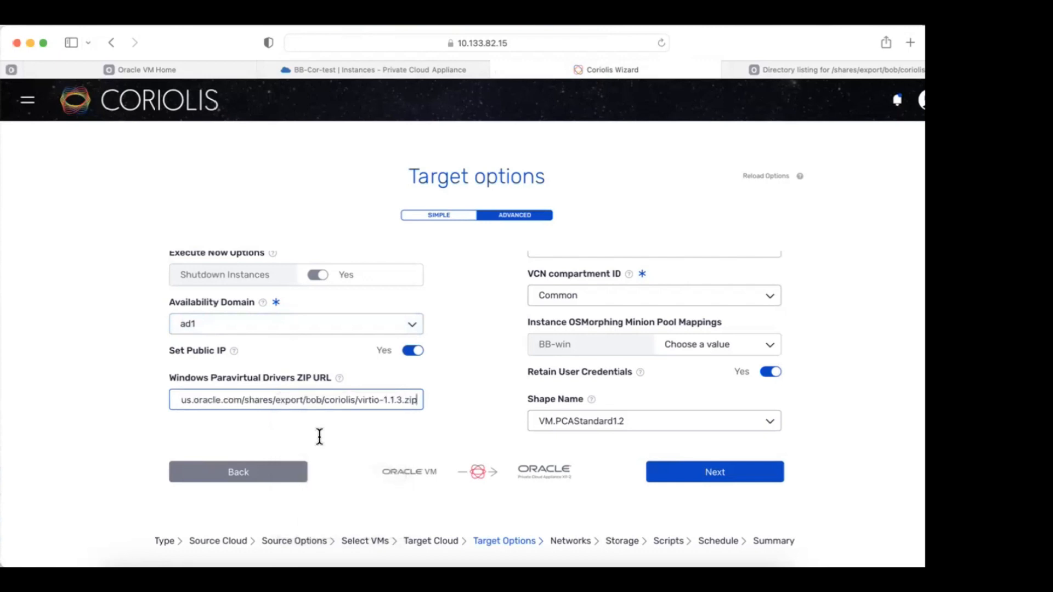
scroll(474, 420, "down", 5)
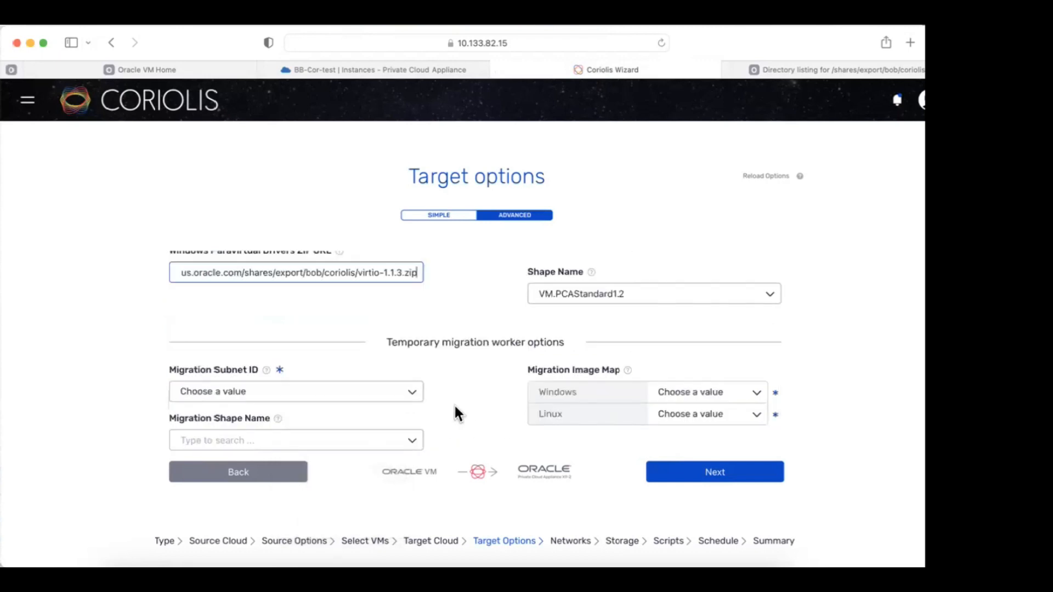
Set the migration subnet to Shared IGW VCN/Shared IGW Subnet and worker shape VM.PCAStandard1.2.
left_click(415, 395)
left_click(350, 440)
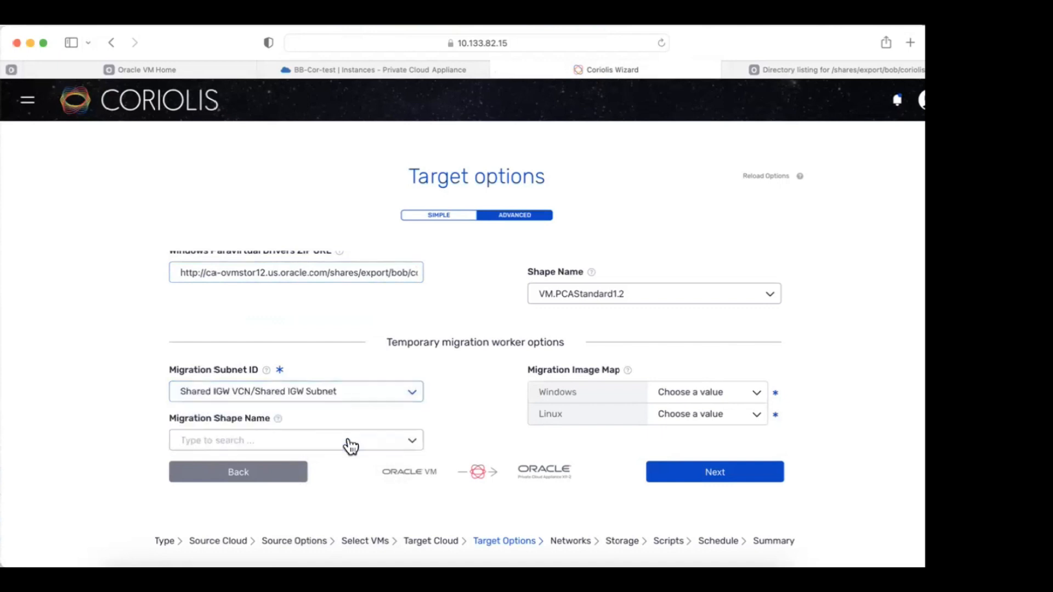
left_click(411, 441)
left_click(252, 488)
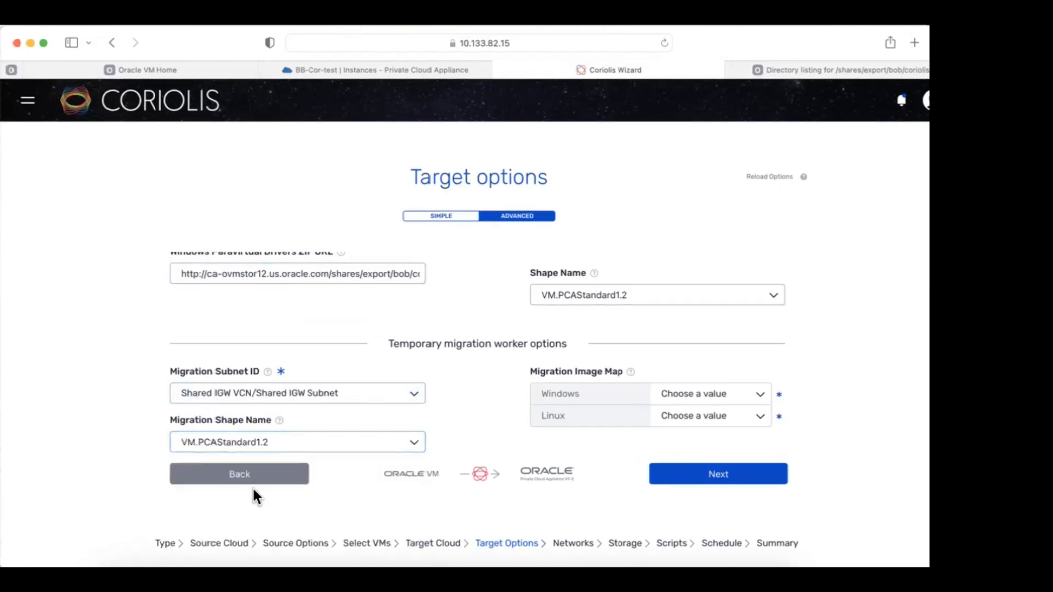
Pick a windows-worker image and an Oracle Linux image in the Migration Image Map.
left_click(760, 397)
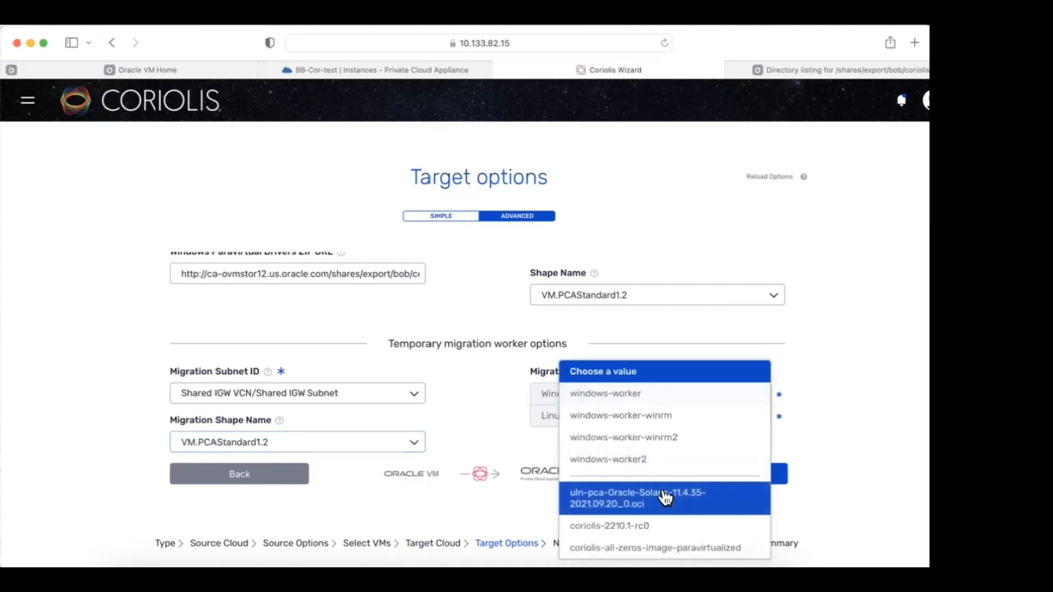
left_click(646, 436)
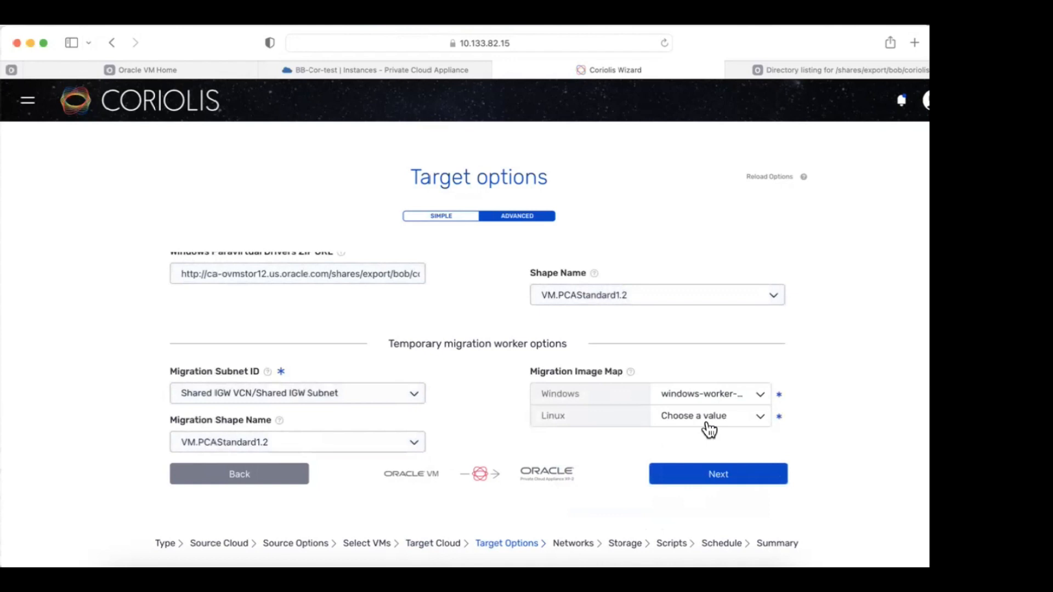
left_click(710, 423)
left_click(692, 432)
scroll(483, 371, "up", 5)
scroll(483, 371, "down", 5)
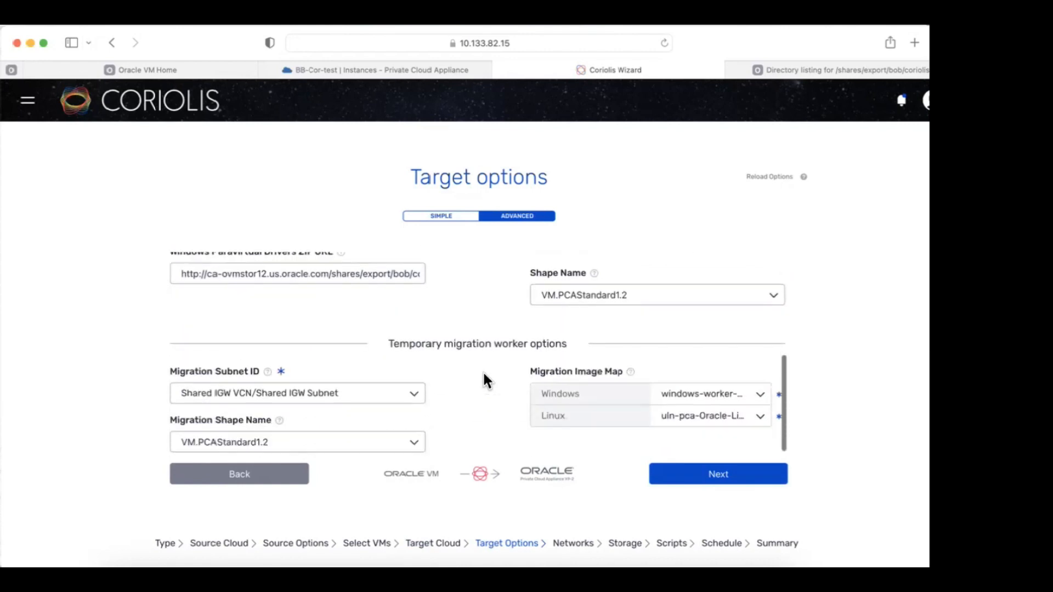
left_click(710, 475)
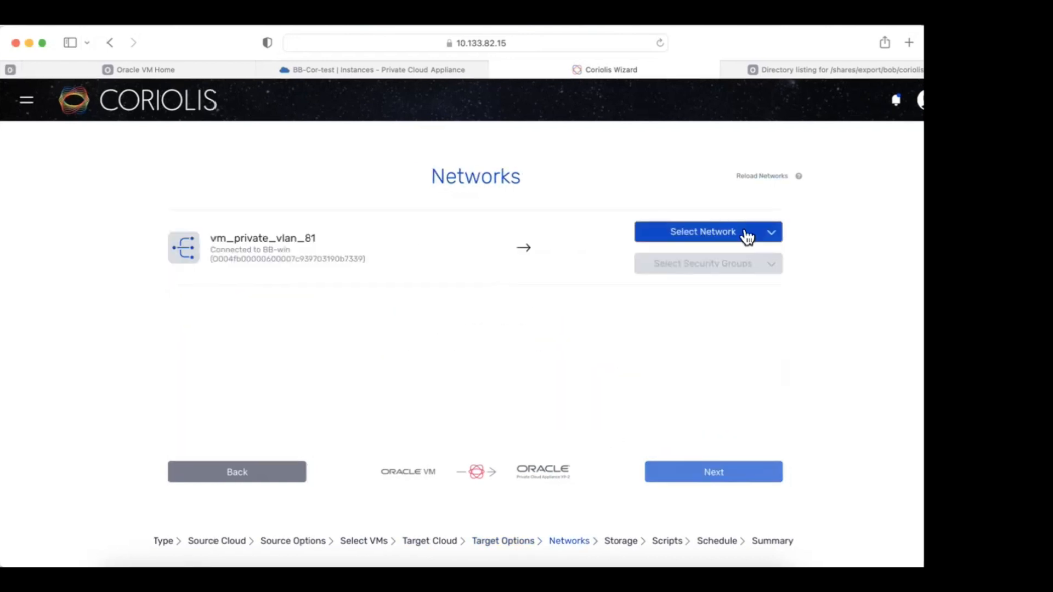
Map the vm_private_vlan_81 network to the Shared IGW subnet.
left_click(747, 237)
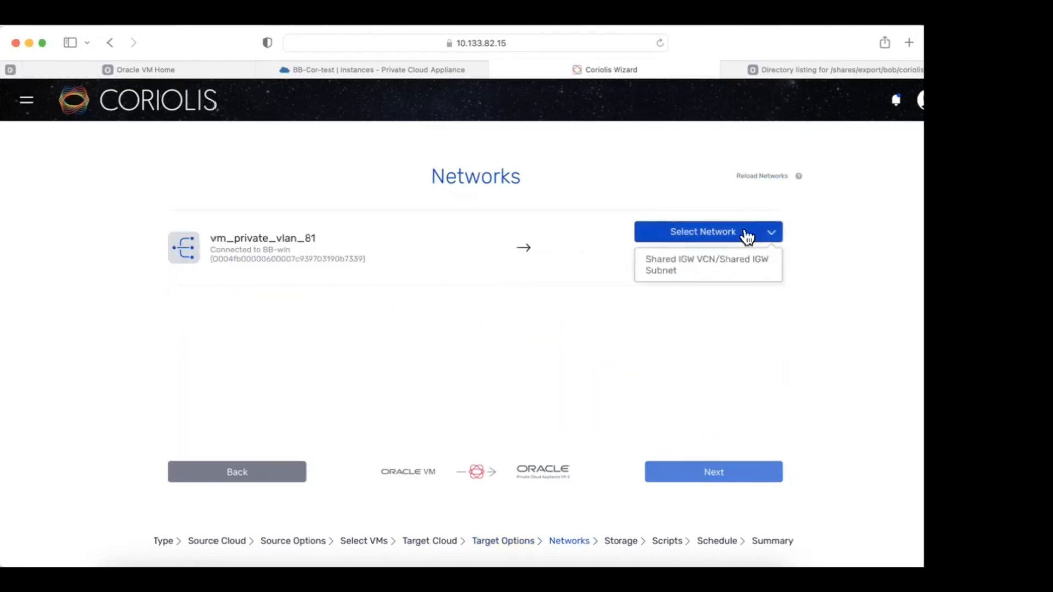
left_click(733, 269)
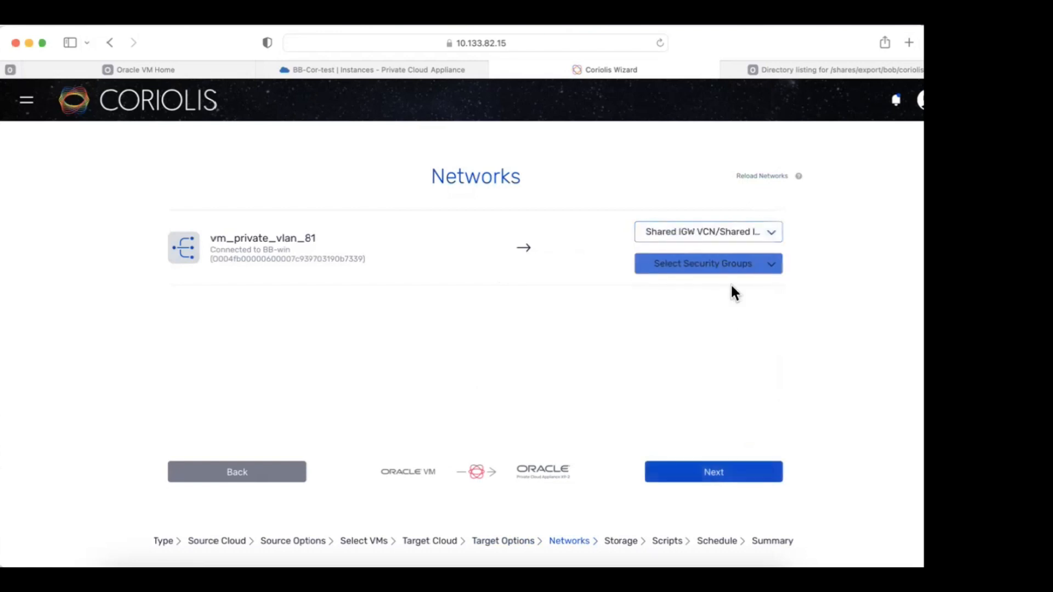
left_click(718, 474)
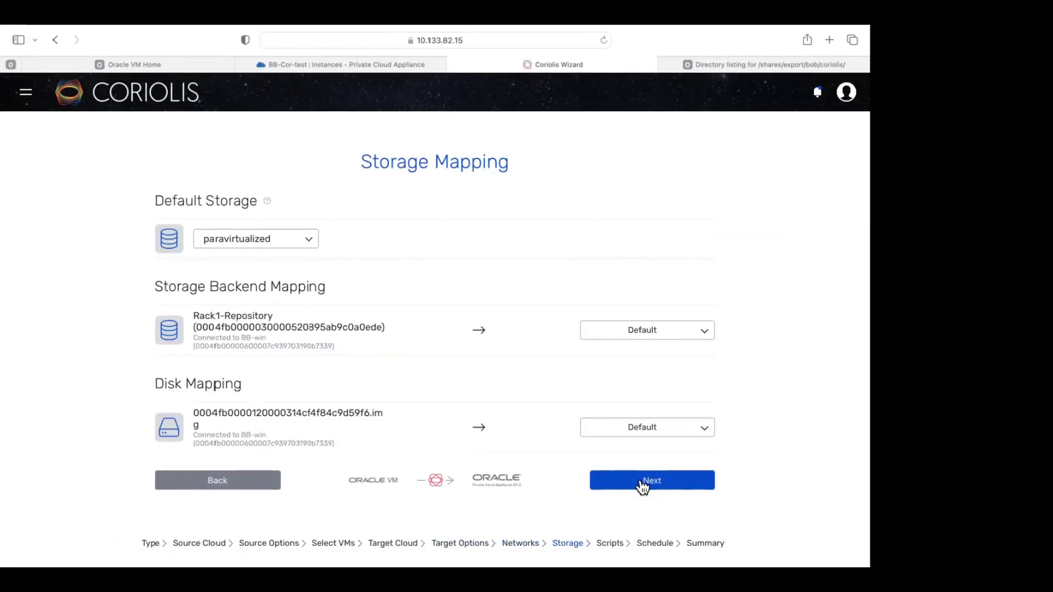
Pass through Storage, Scripts and Schedule unchanged and finish the wizard to create the replica.
left_click(641, 483)
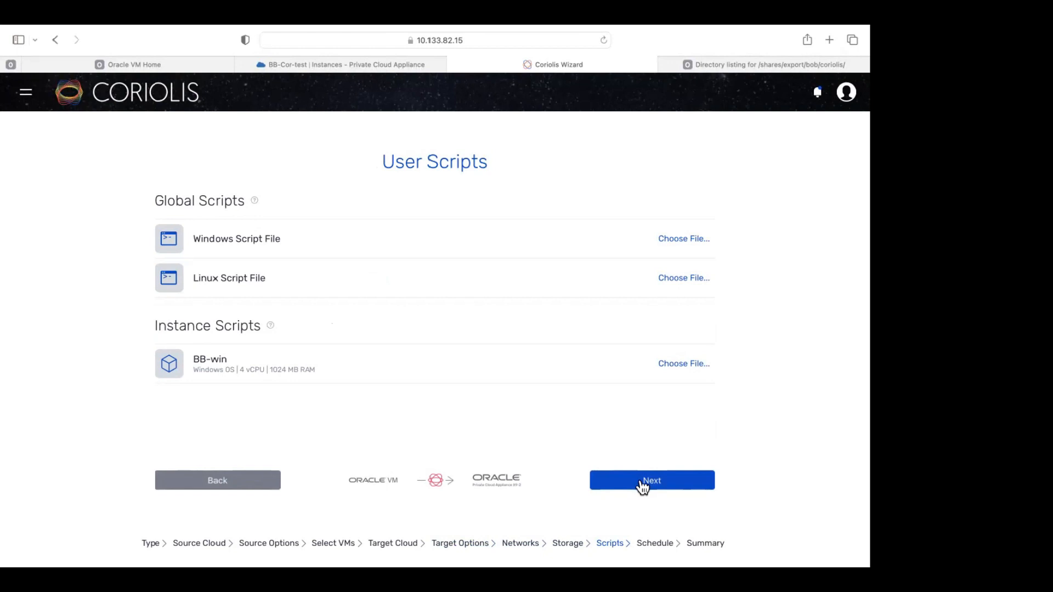
left_click(642, 487)
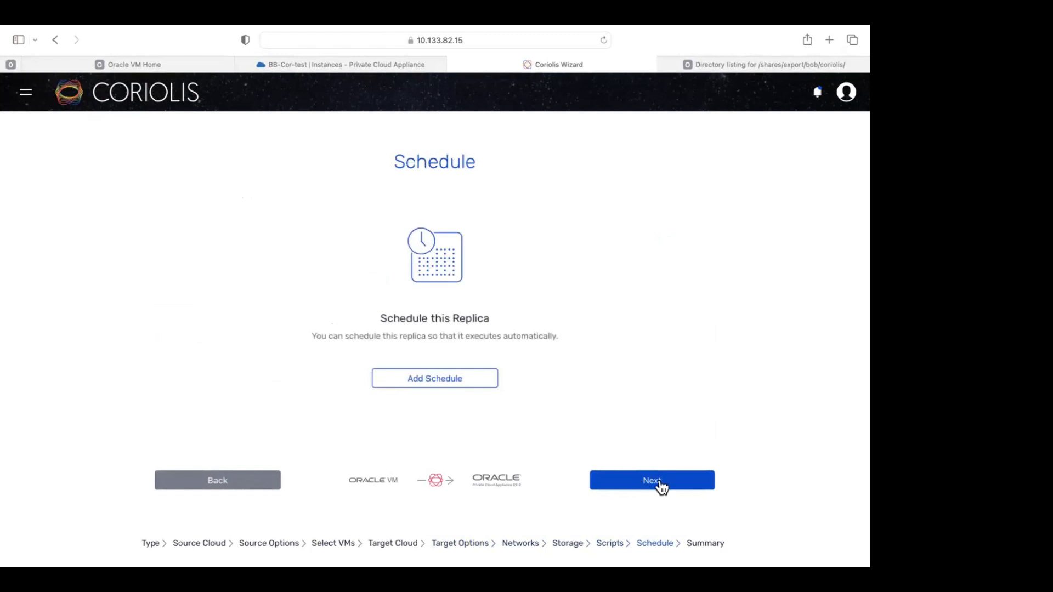
left_click(660, 483)
left_click(659, 480)
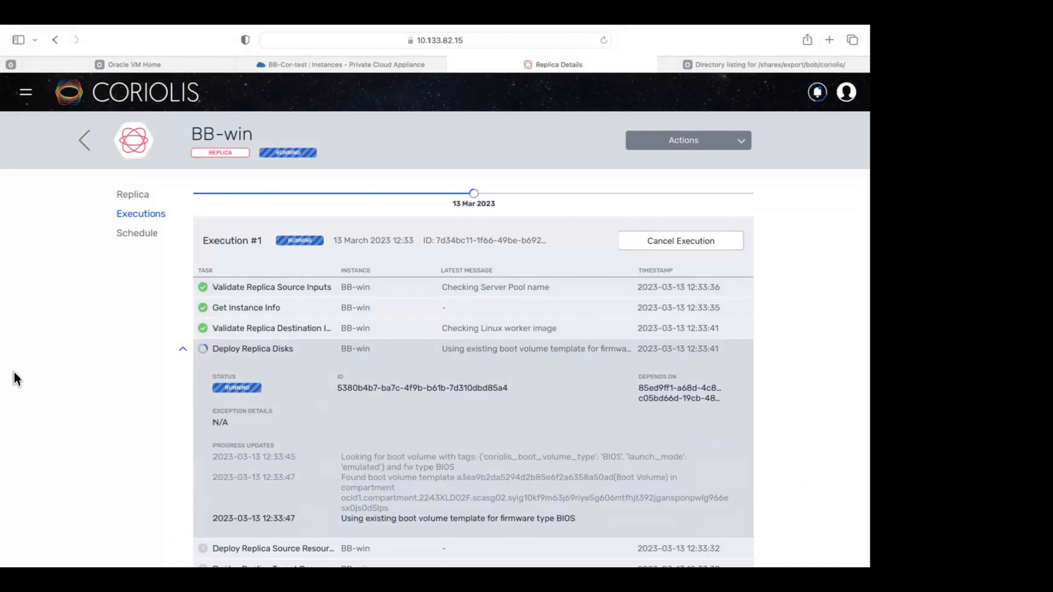
scroll(491, 370, "down", 2)
Scroll the Executions table and wait until Execution #1 shows Completed.
scroll(492, 370, "down", 1)
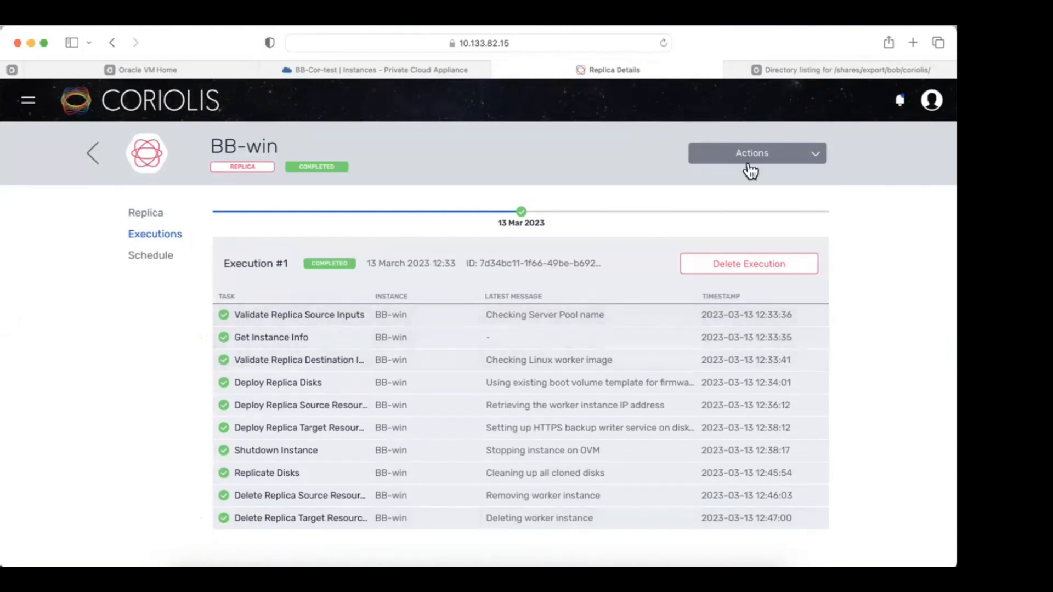
Choose Create Migration from the replica's Actions menu and launch the BB-win migration.
left_click(769, 161)
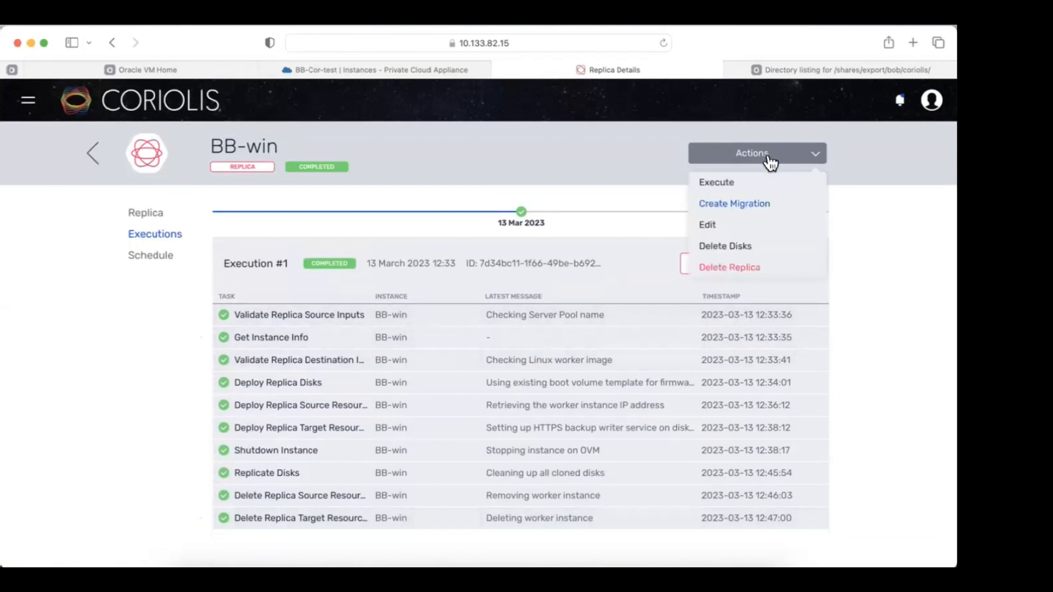
left_click(745, 206)
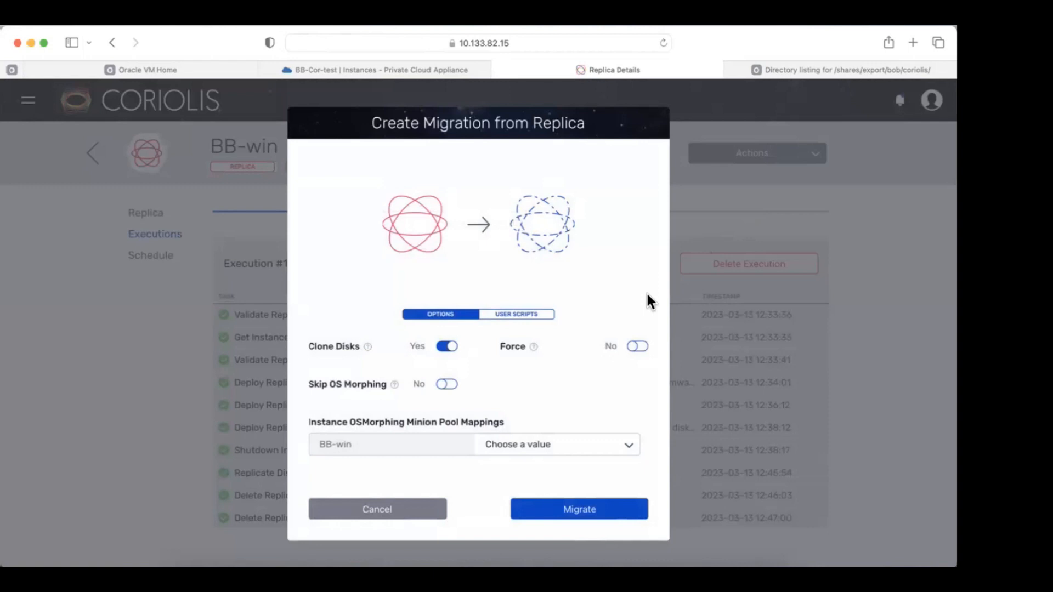
left_click(598, 521)
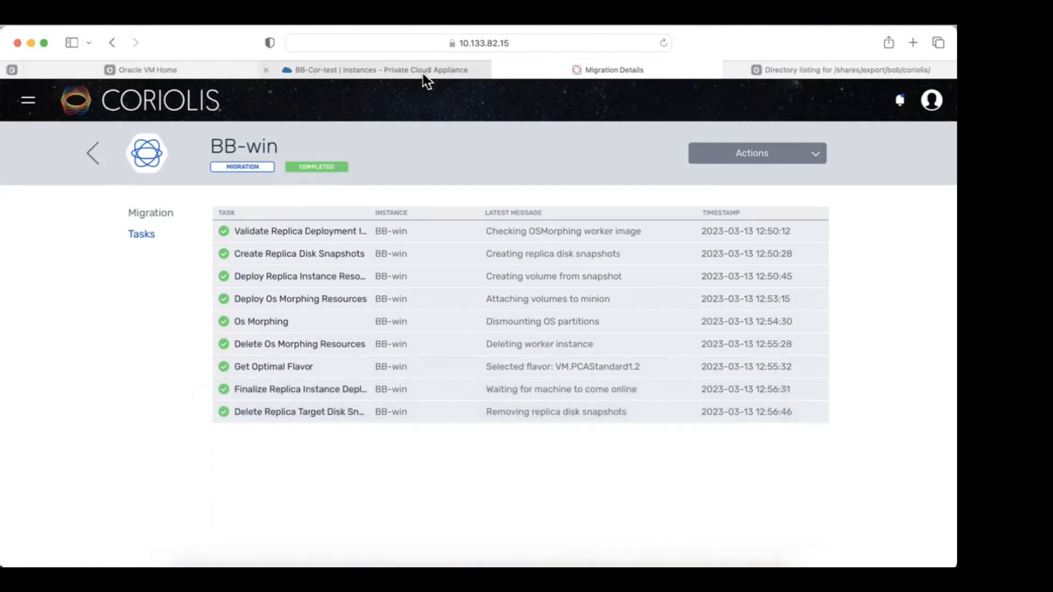
Switch to the Private Cloud Appliance console to check the migrated instance.
left_click(423, 74)
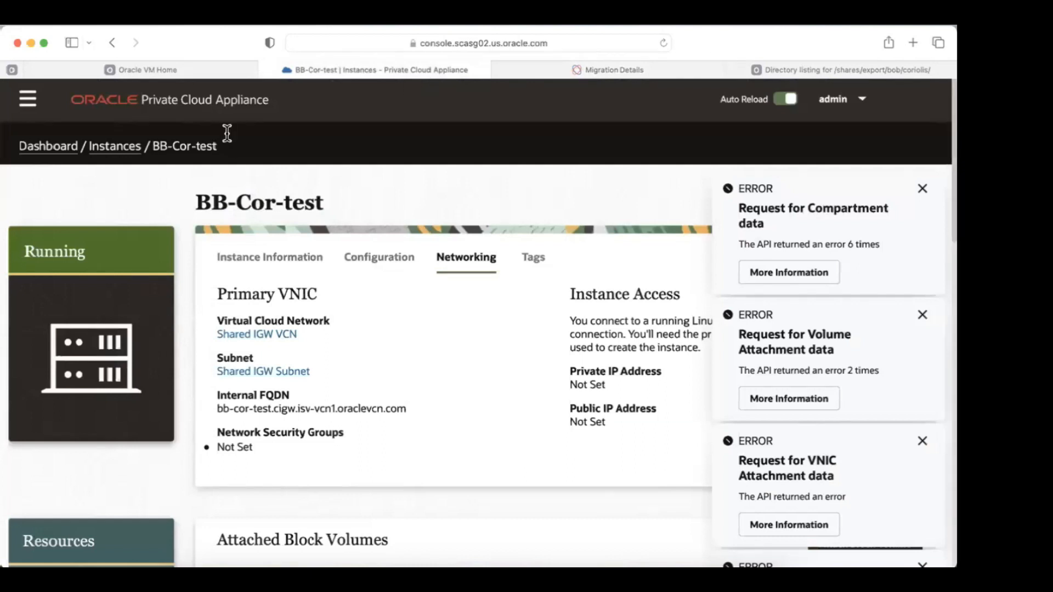
Open the BB-win instance's Networking details and select its public IP 10.133.82.47.
left_click(120, 155)
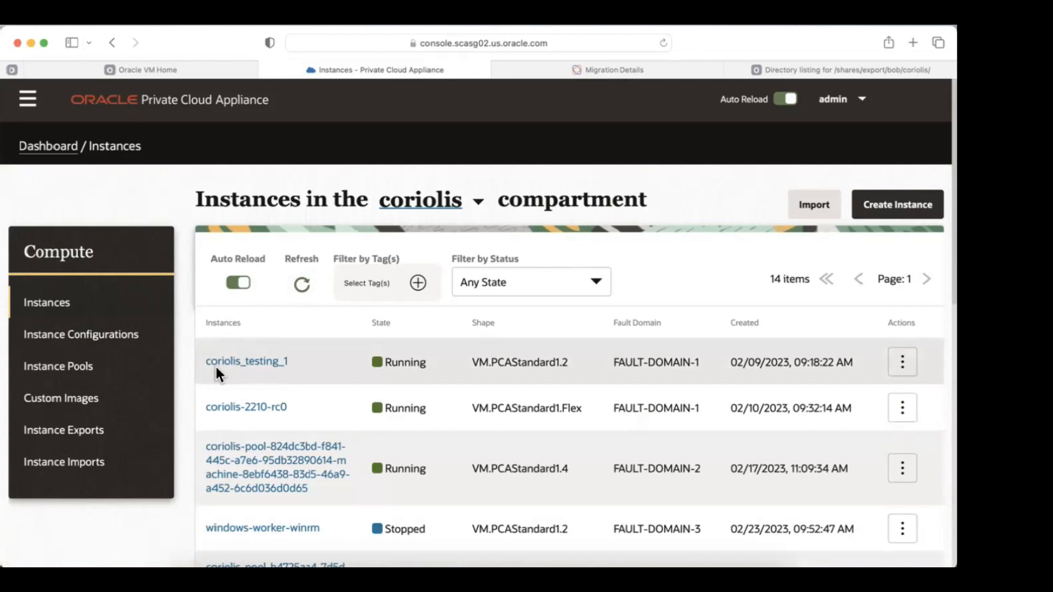
scroll(215, 368, "down", 3)
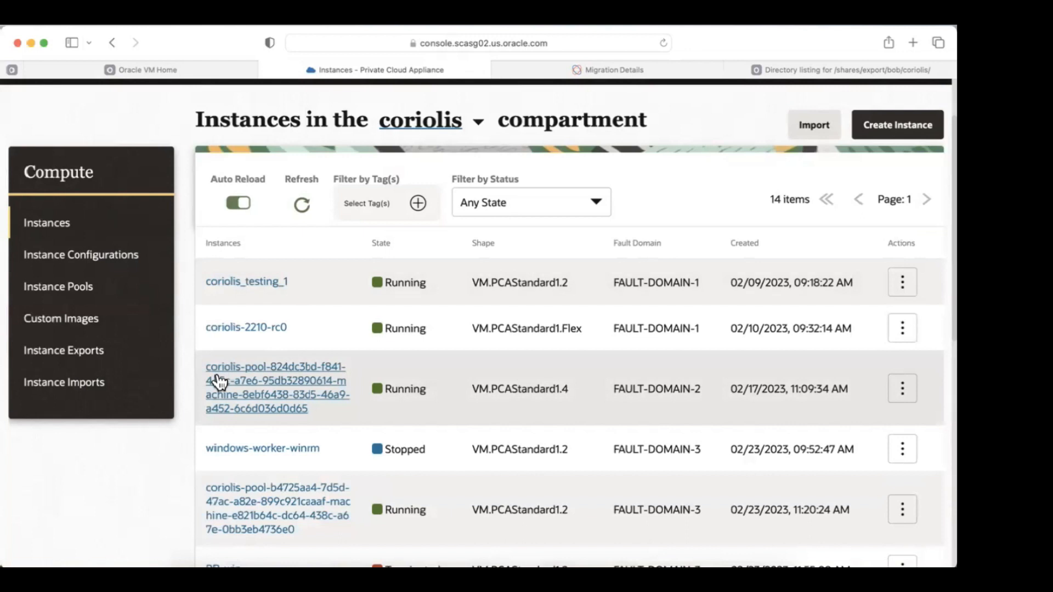
scroll(219, 381, "down", 10)
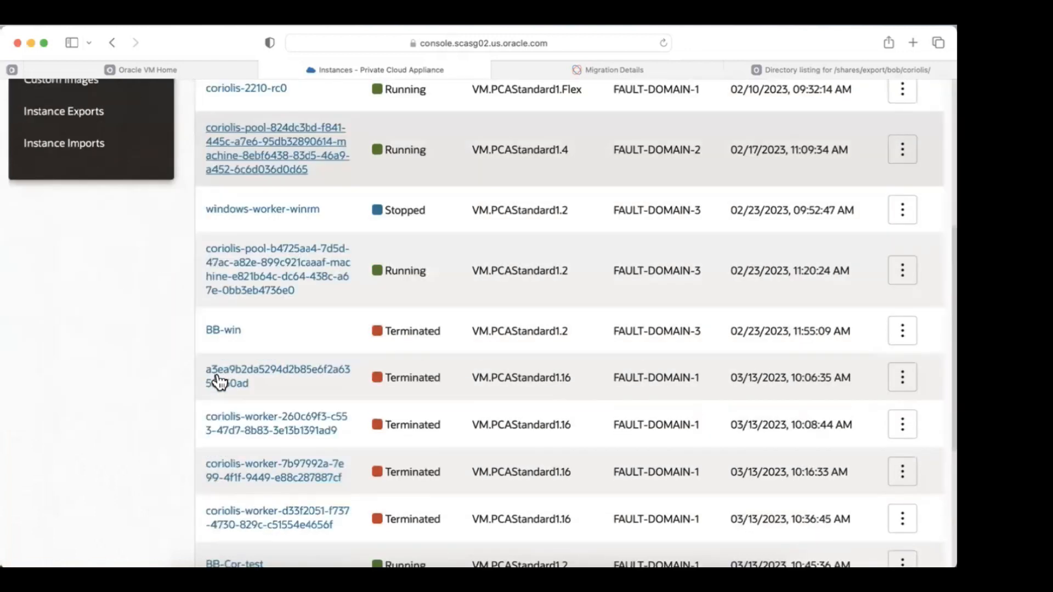
left_click(224, 465)
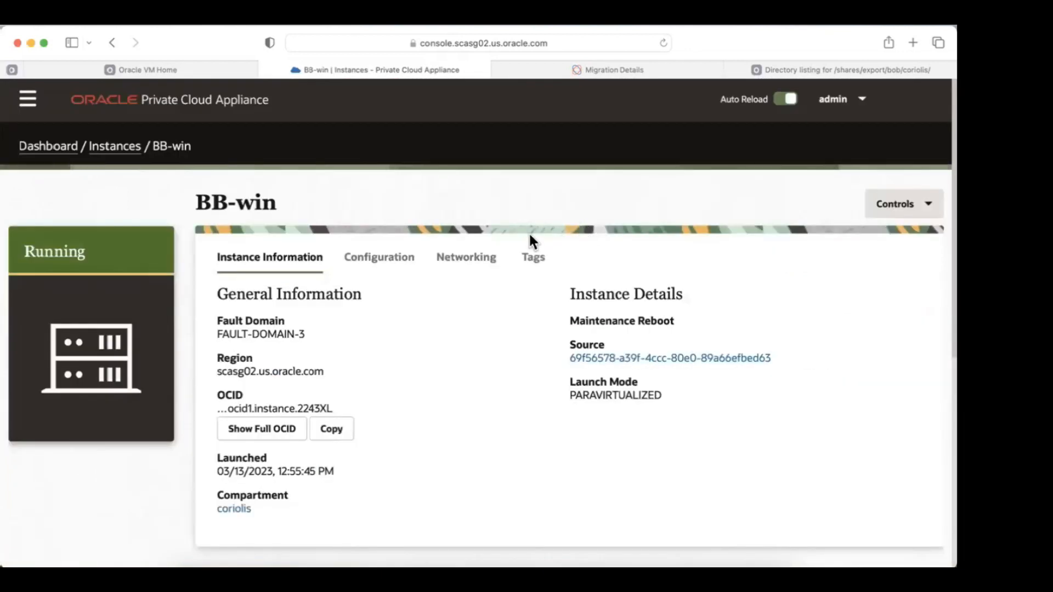
left_click(477, 265)
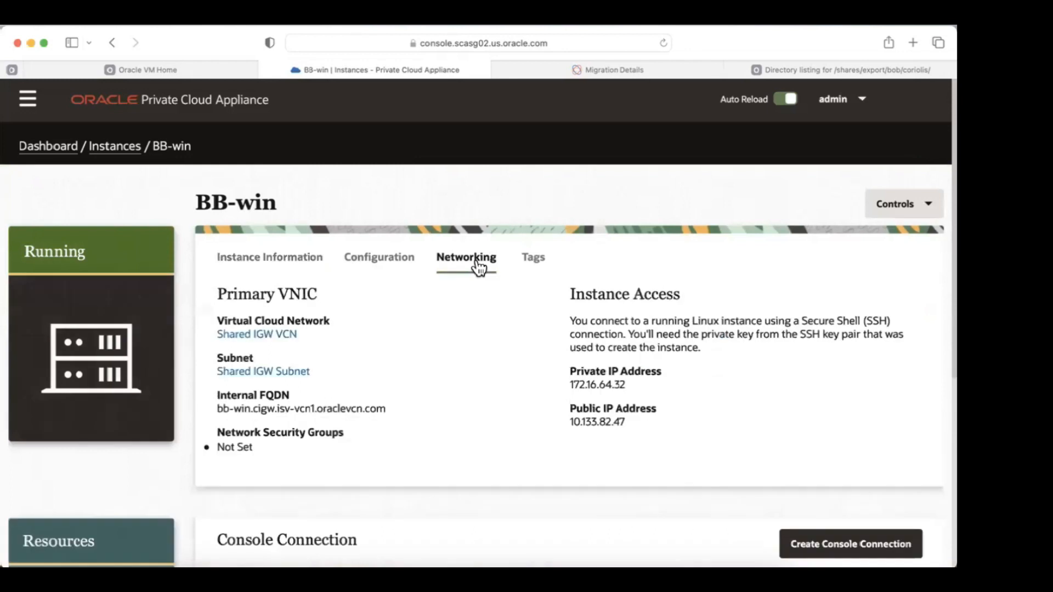
double_click(591, 417)
key("super+Tab")
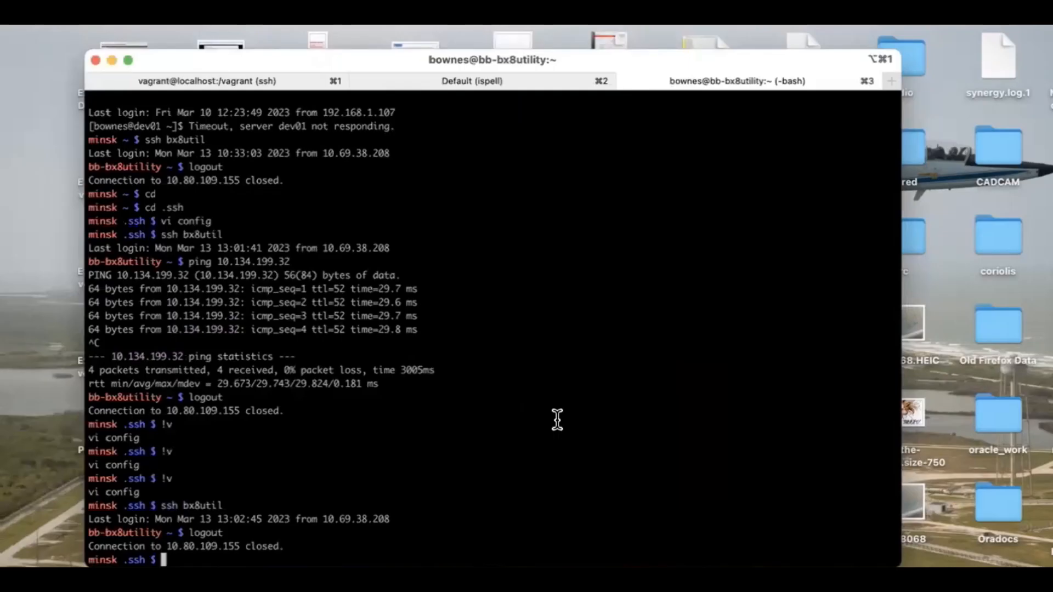
Run the pasted ssh console command that tunnels local port 5015 to BB-win's VNC console.
key("super+v")
key("Return")
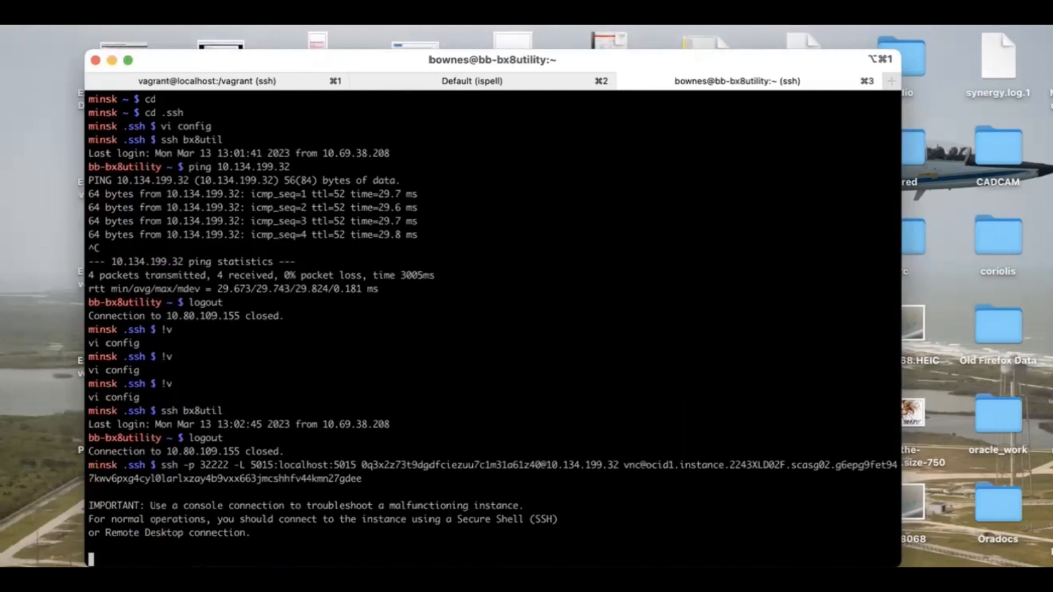
key("super+Tab")
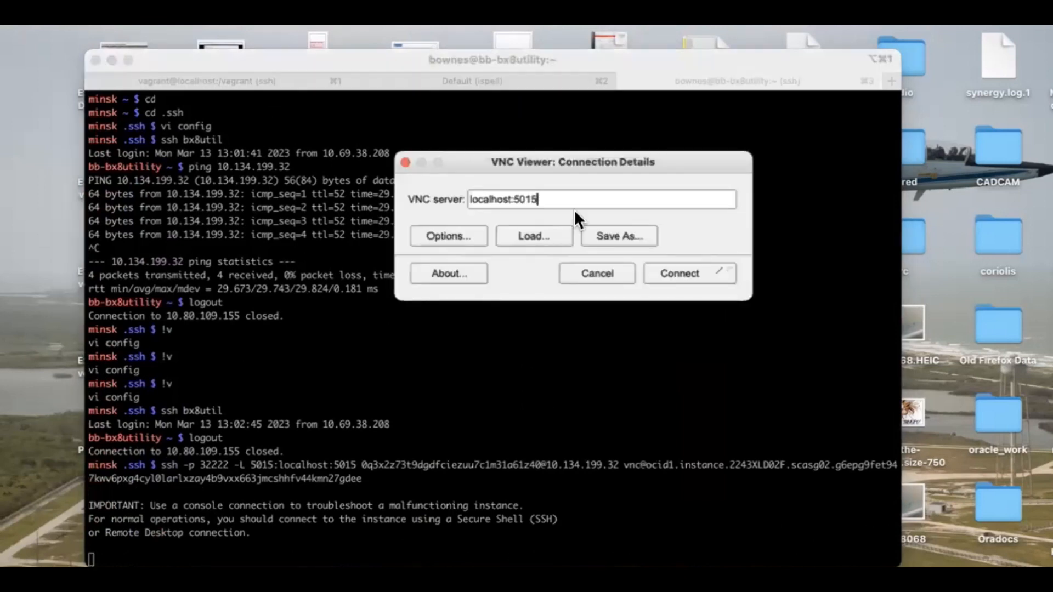
Connect to localhost:5015, send Ctrl-Alt-Del, log in as Administrator and run dir.
left_click(707, 274)
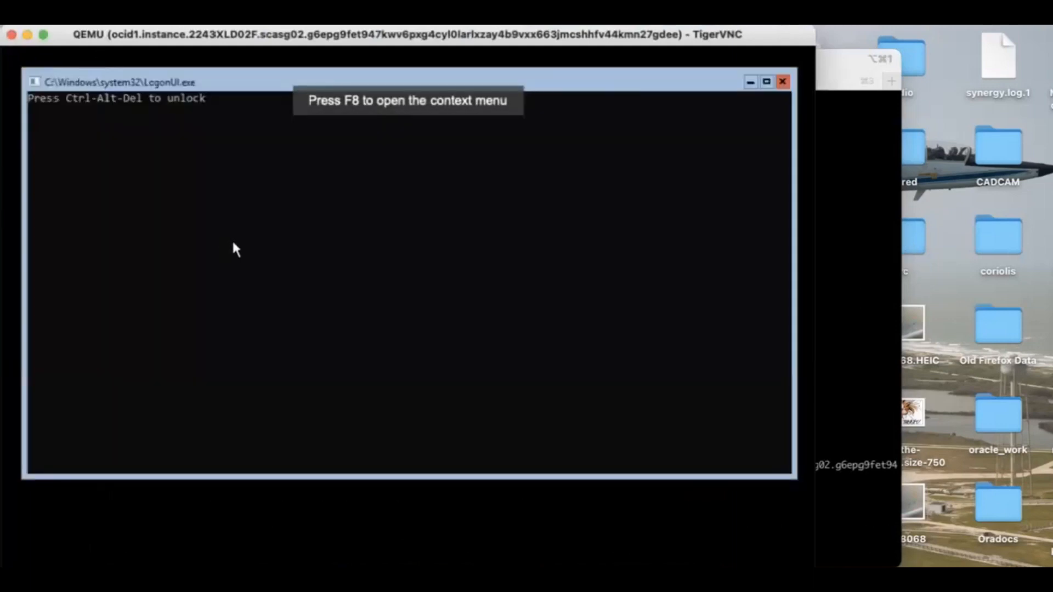
left_click(231, 239)
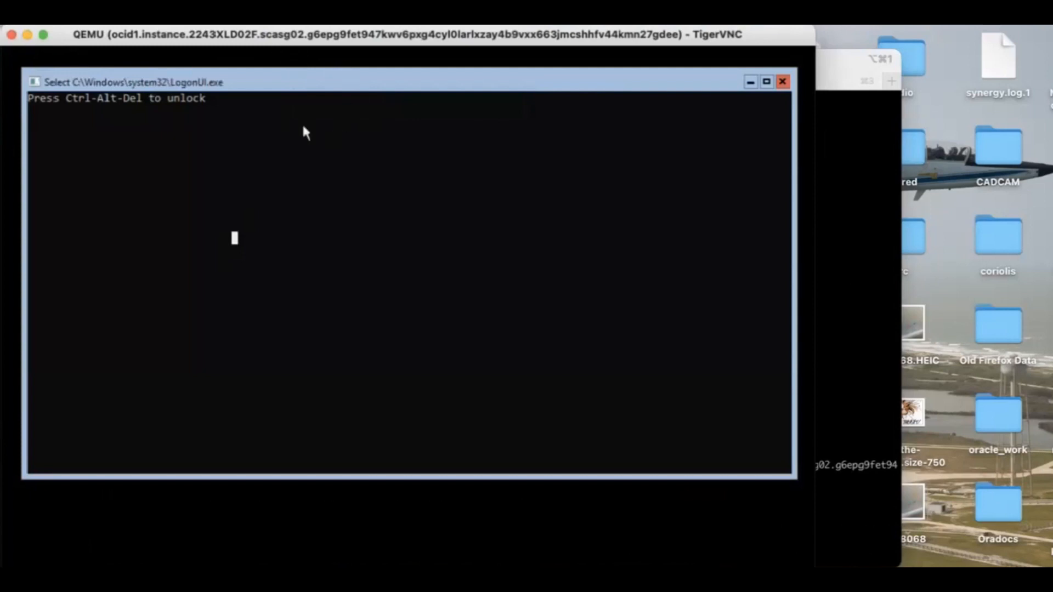
key("F8")
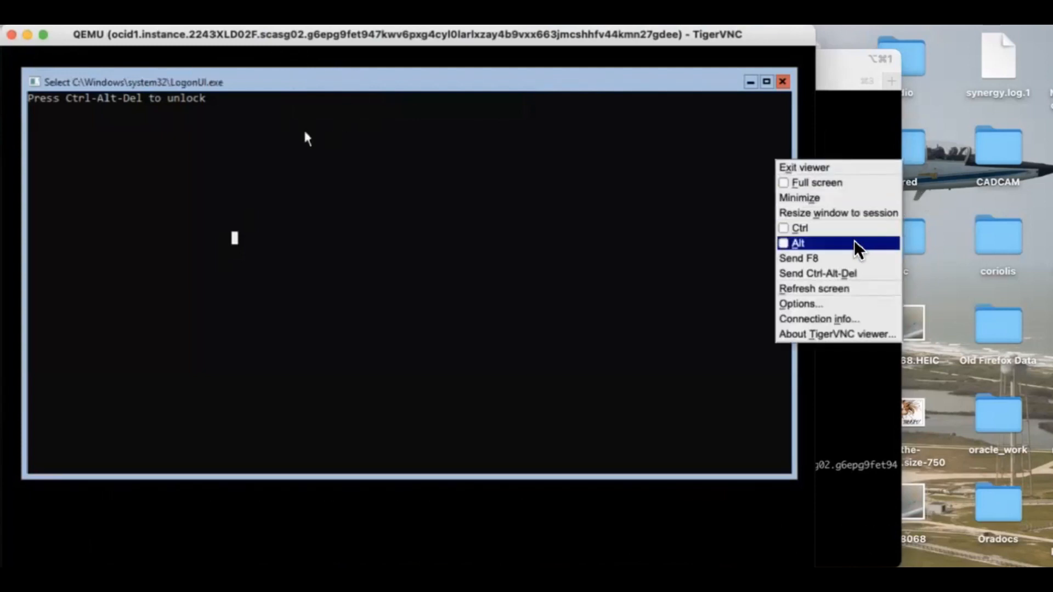
left_click(845, 274)
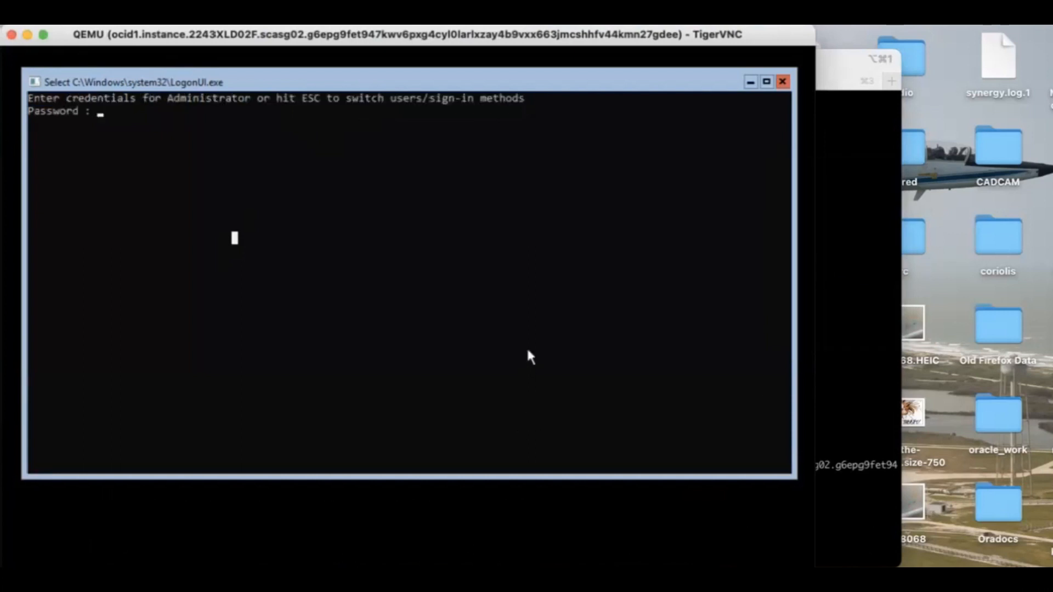
type("********")
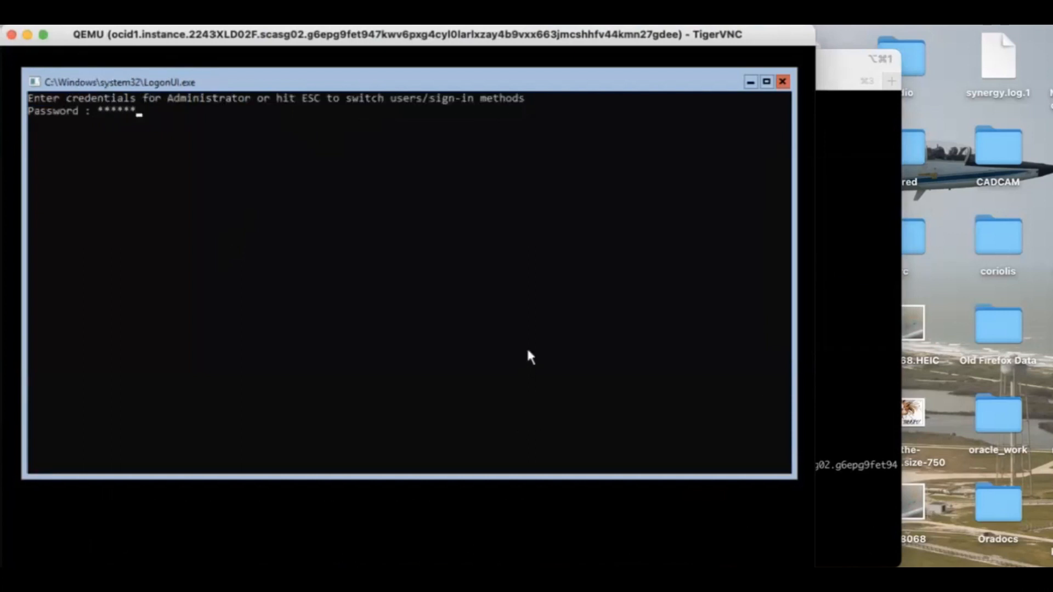
key("Return")
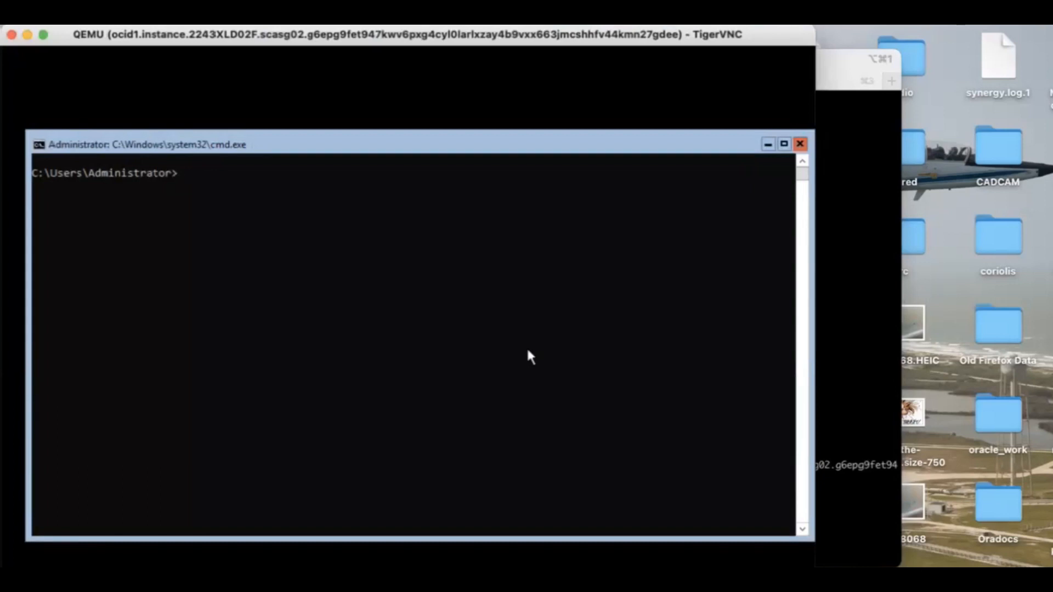
type("dir")
key("Return")
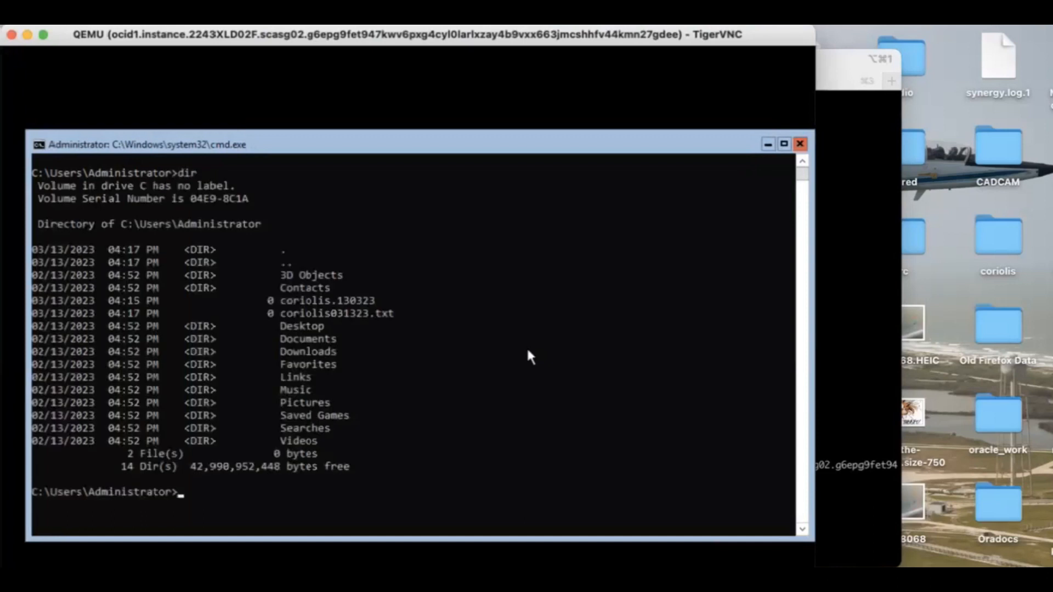